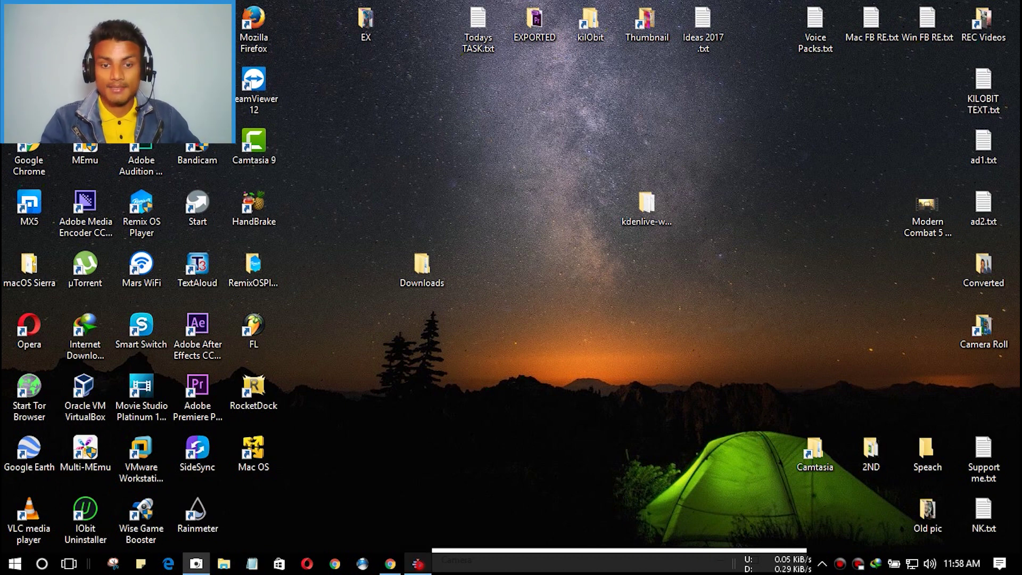
Restore the empty Kdenlive window from the taskbar and close it to trigger the save-changes warning
left_click(418, 563)
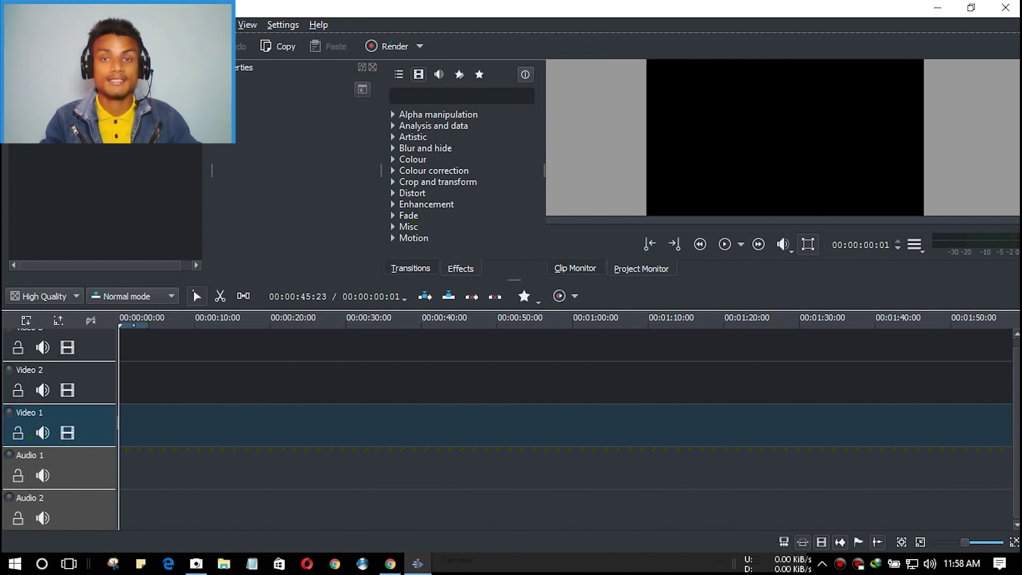
left_click(1006, 8)
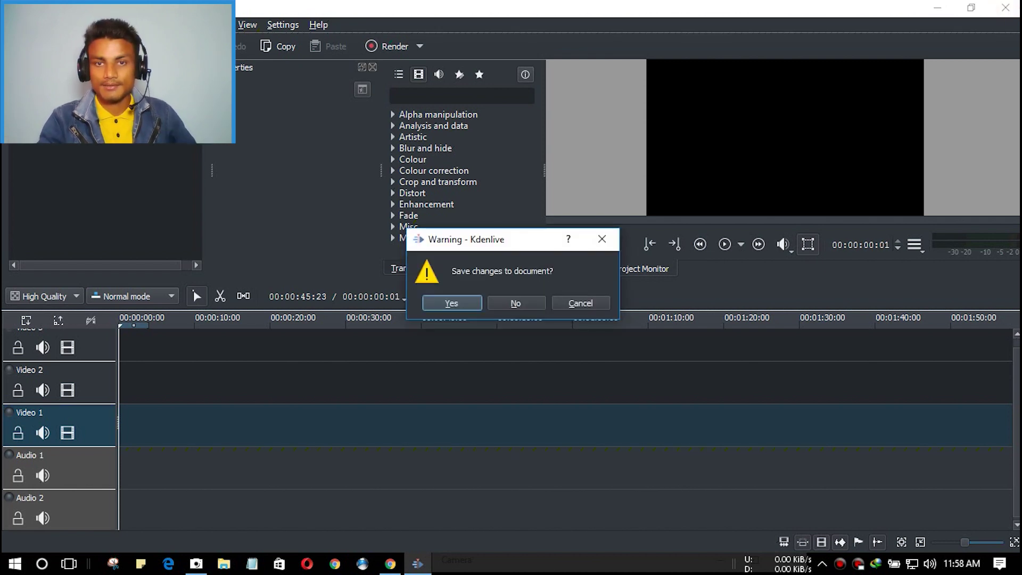
Quit Kdenlive without saving, then browse kdenlive.org's Need help links and Latest News posts
left_click(516, 302)
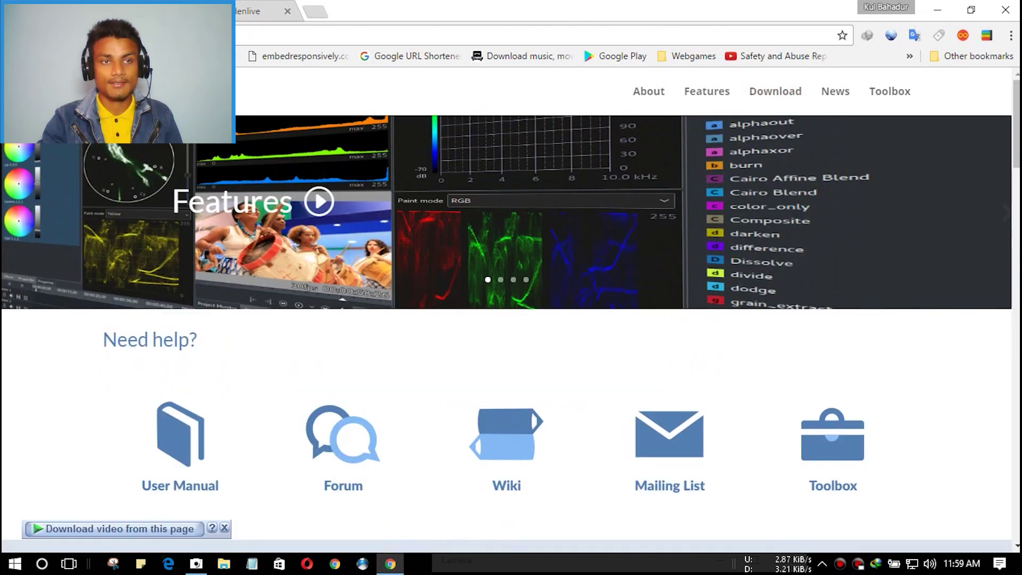
scroll(511, 320, "down", 5)
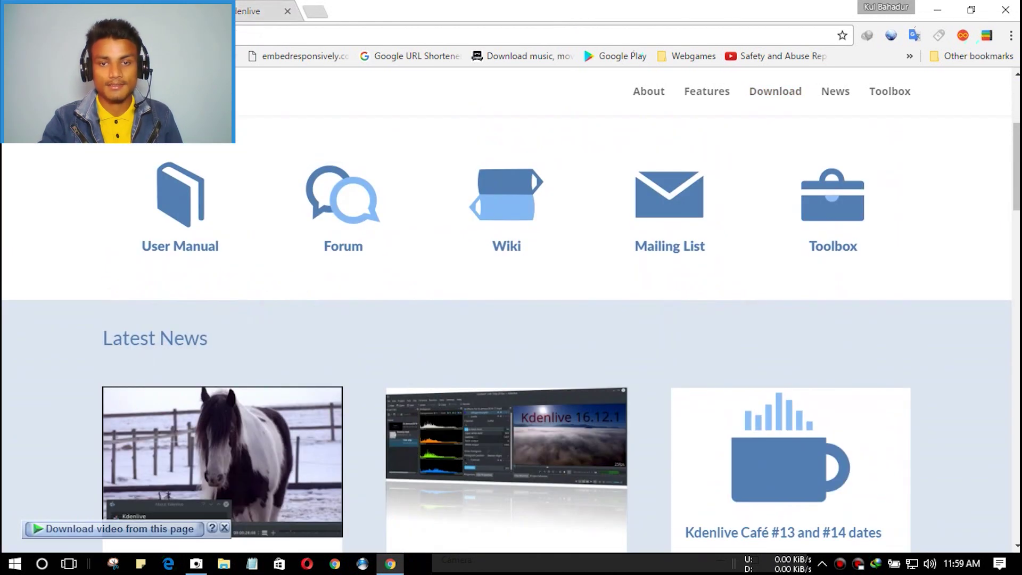
scroll(511, 320, "up", 5)
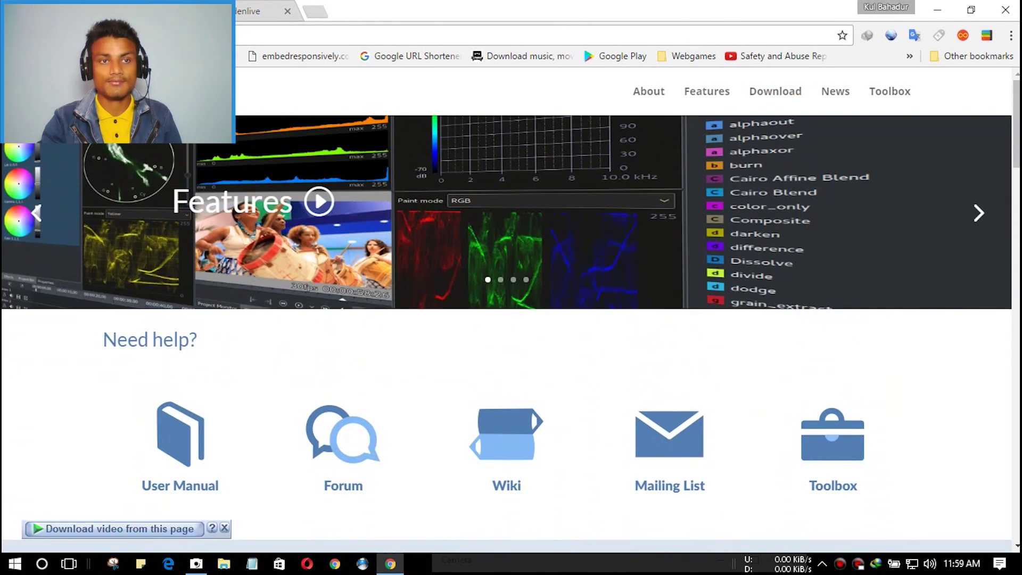
scroll(511, 319, "down", 9)
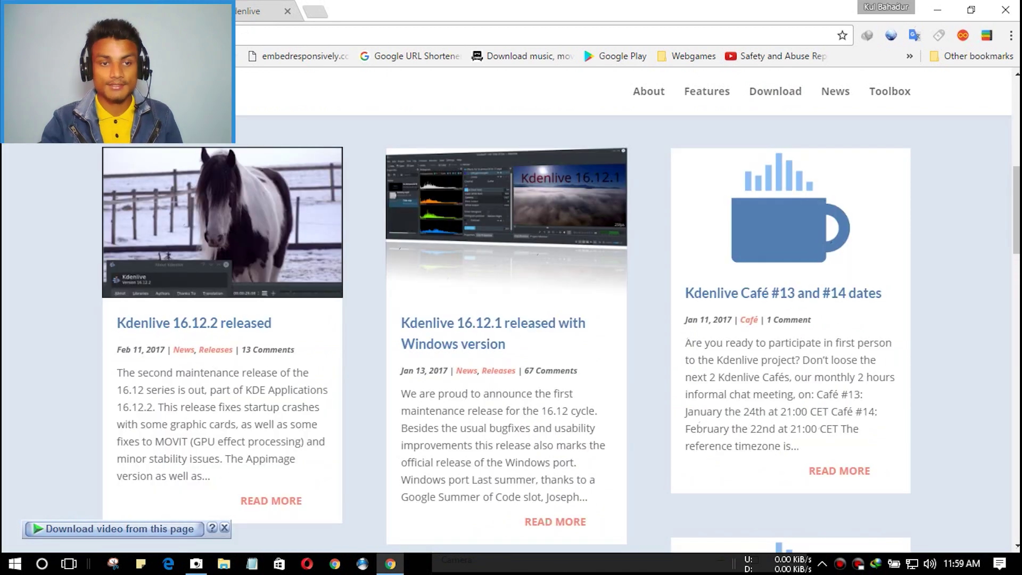
scroll(511, 320, "up", 4)
scroll(511, 319, "down", 8)
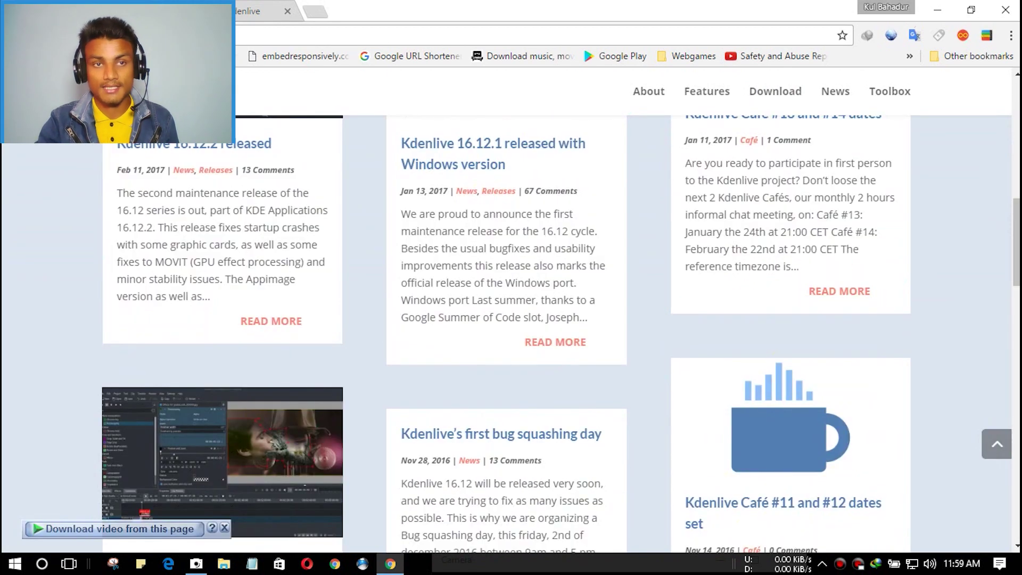
scroll(511, 319, "down", 5)
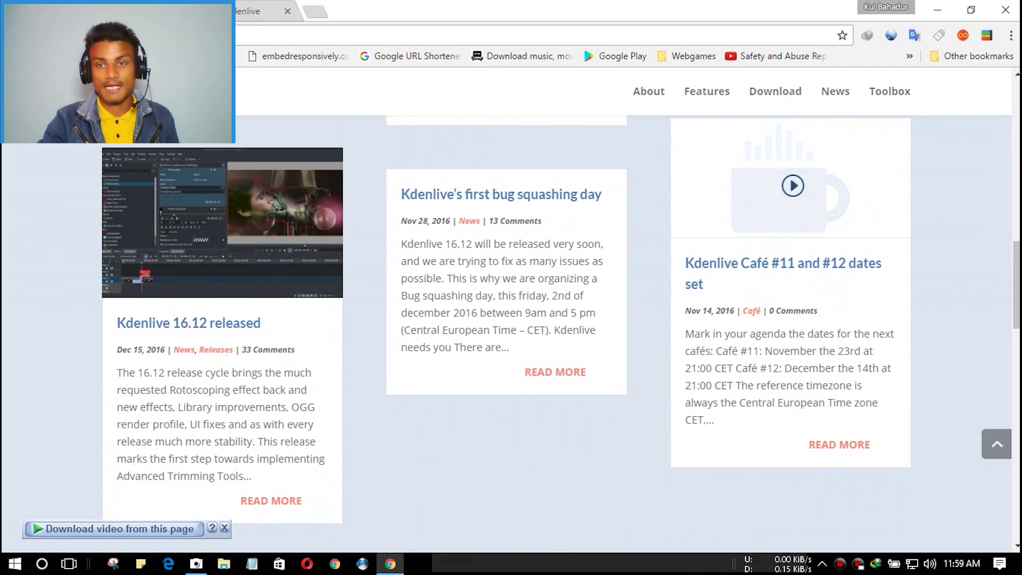
scroll(511, 319, "up", 5)
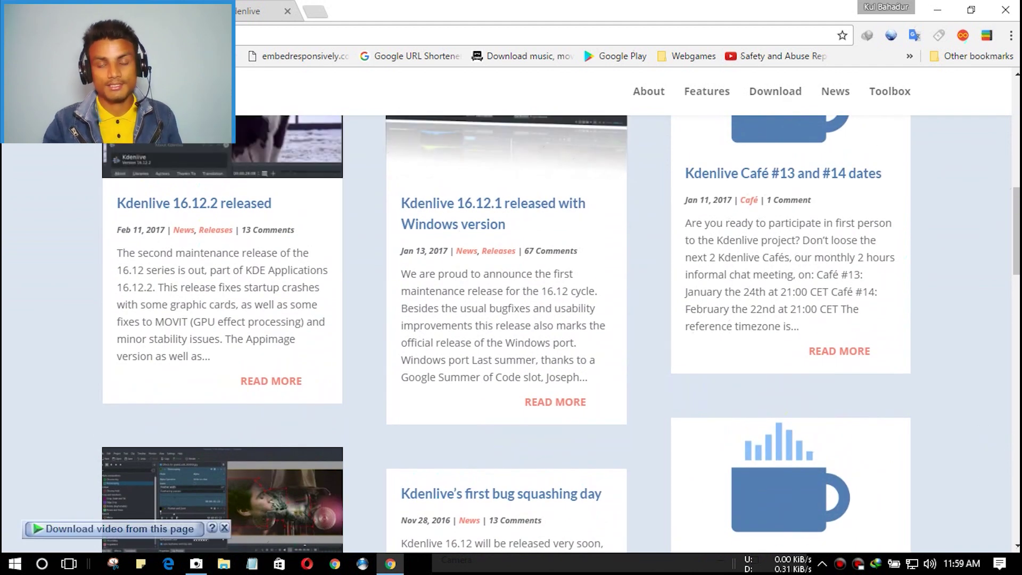
scroll(511, 320, "up", 7)
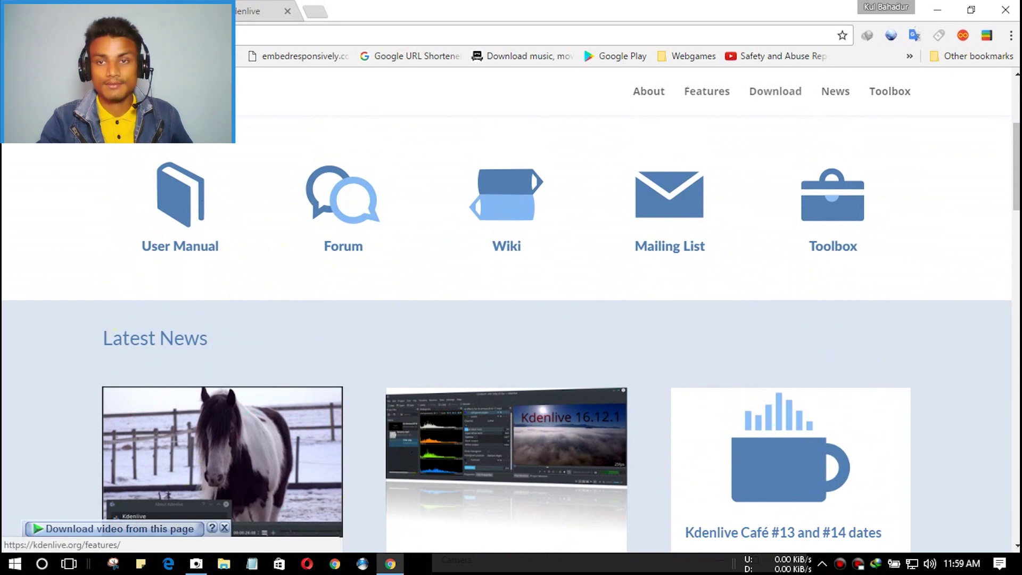
Go to the kdenlive.org Download page and highlight the Windows installation steps for Kdenlive 16.12.1
left_click(775, 91)
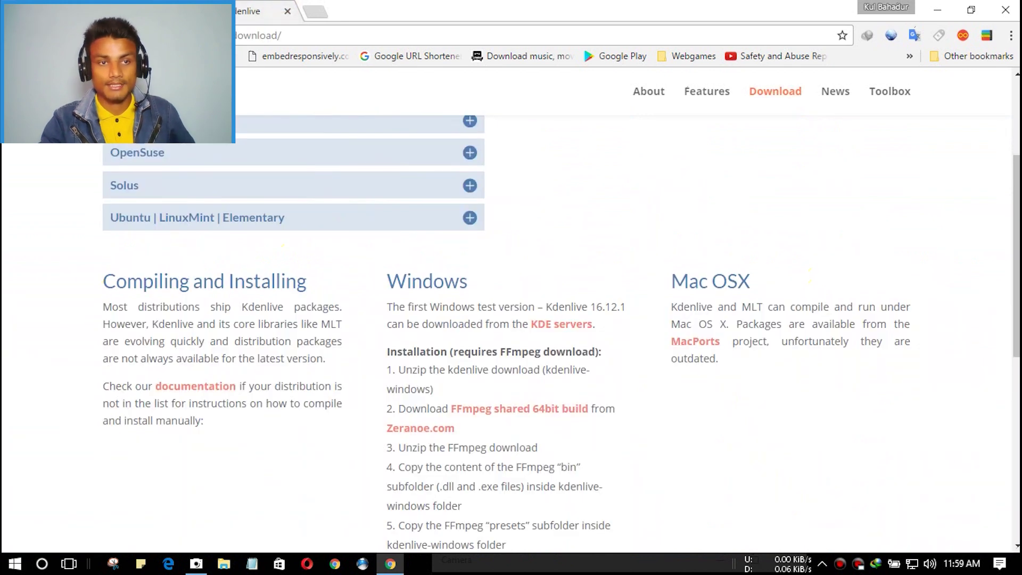
scroll(511, 319, "up", 3)
scroll(511, 319, "down", 2)
scroll(511, 320, "up", 2)
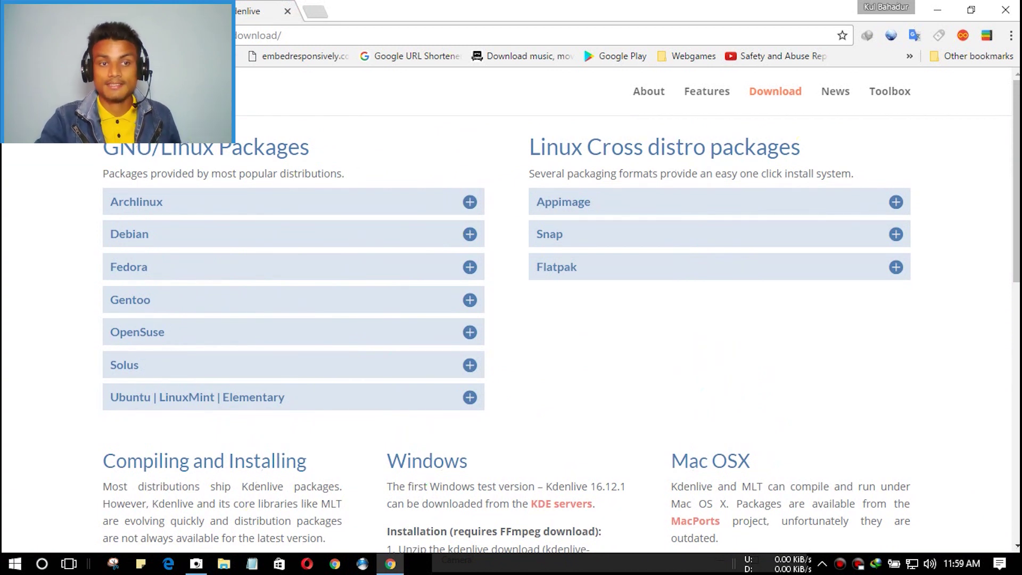
scroll(511, 319, "down", 3)
scroll(511, 319, "up", 3)
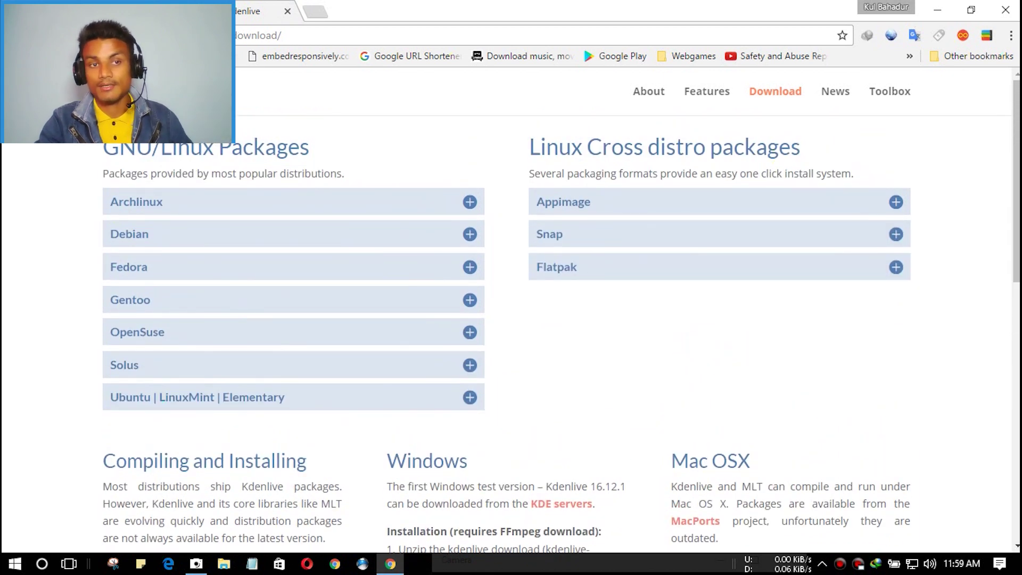
scroll(511, 319, "down", 2)
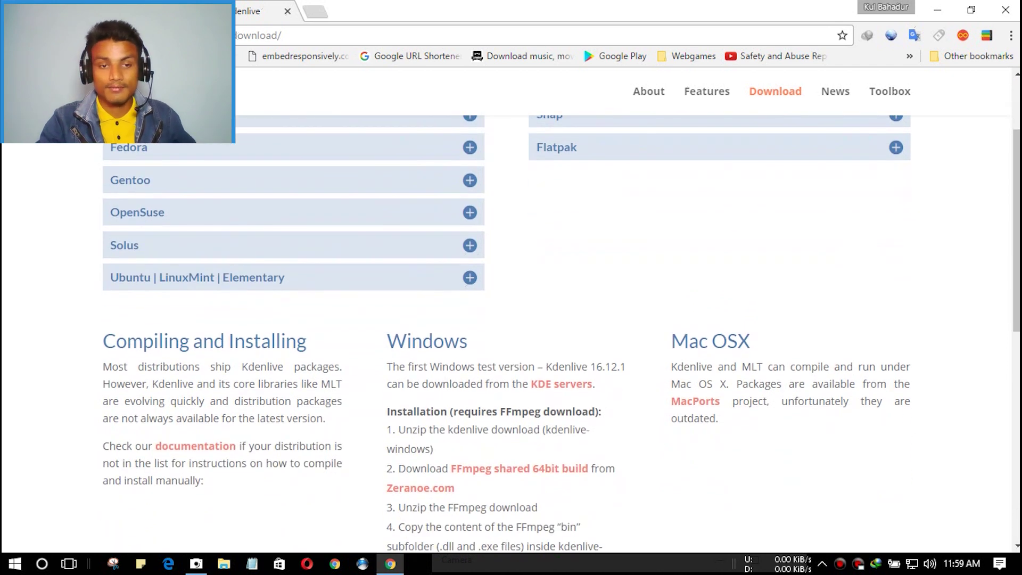
scroll(511, 319, "down", 3)
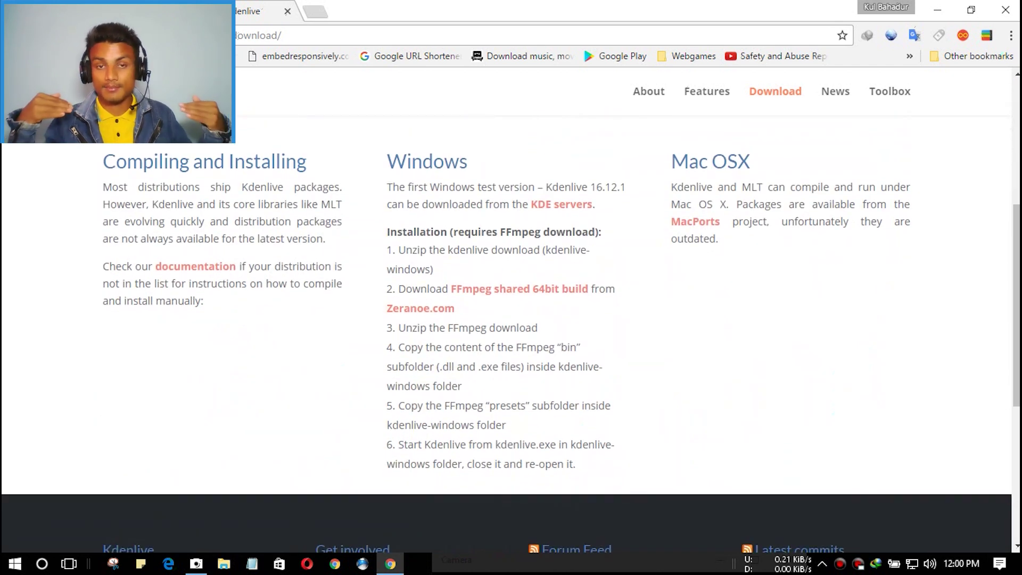
left_click_drag(386, 160, 665, 392)
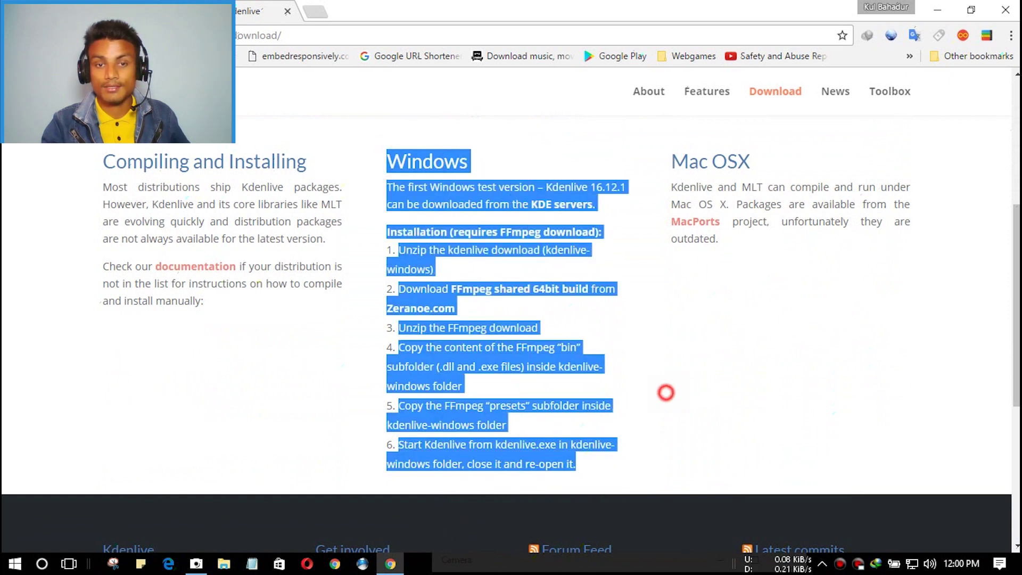
left_click(665, 393)
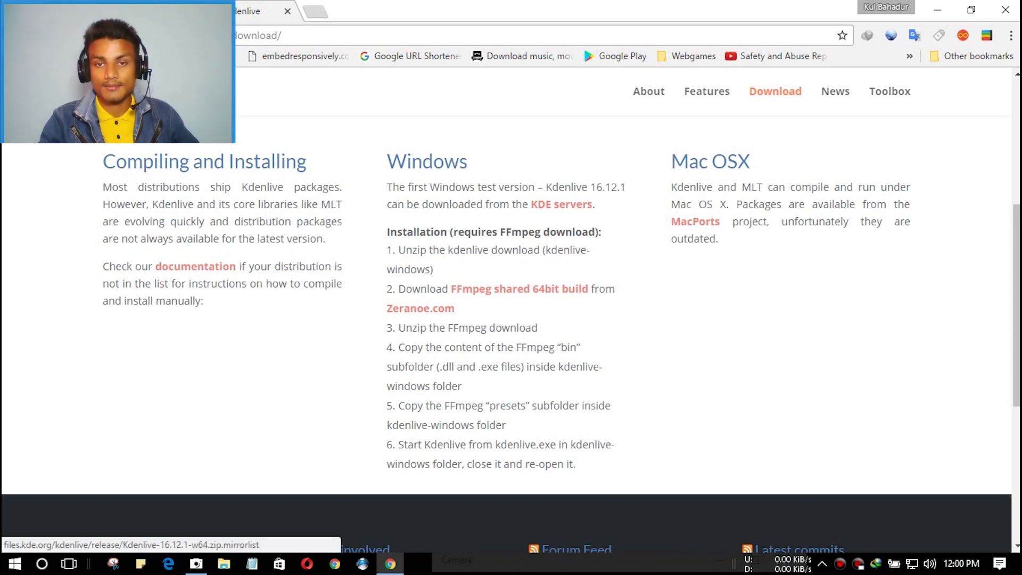
Open the KDE mirror list for the Windows build and pick the Kdenlive-16.12.1-w64.zip mirror link
left_click(554, 204)
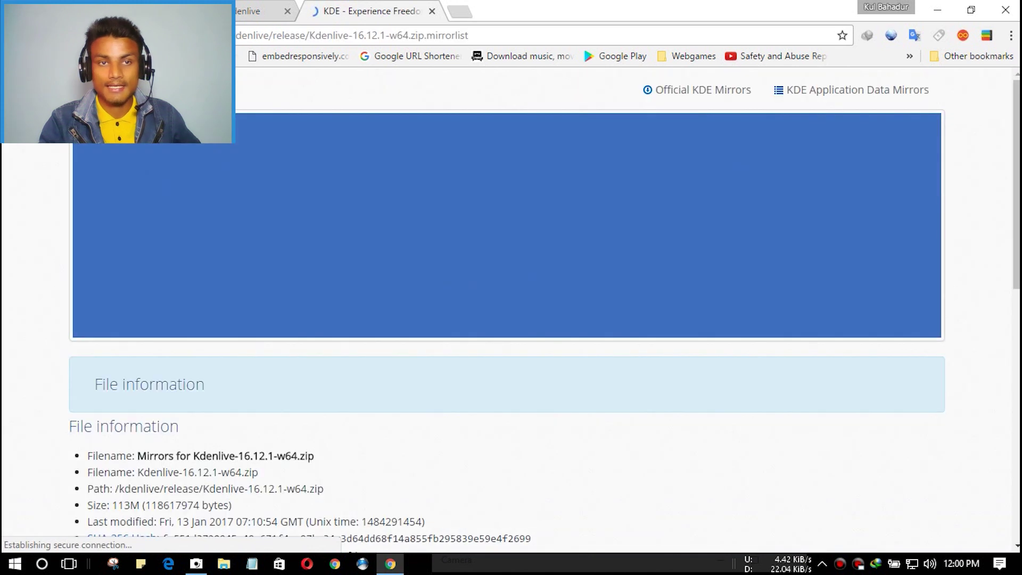
scroll(511, 309, "down", 7)
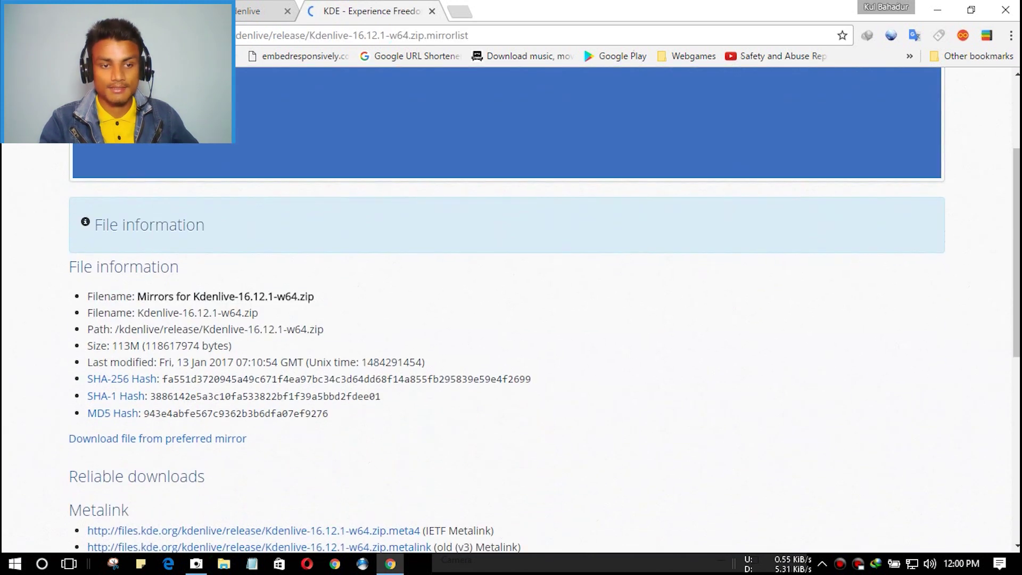
scroll(256, 257, "down", 1)
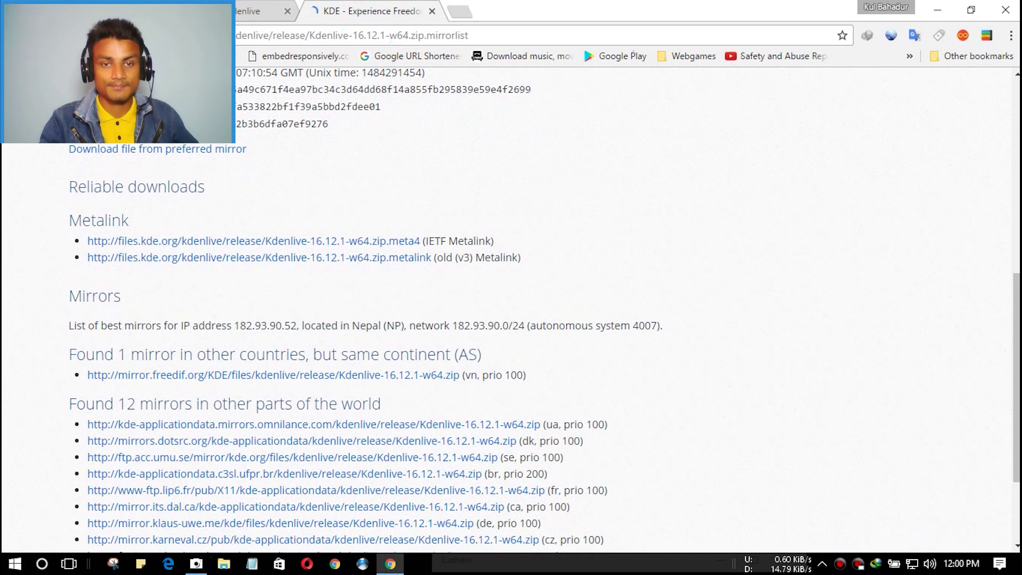
left_click(255, 257)
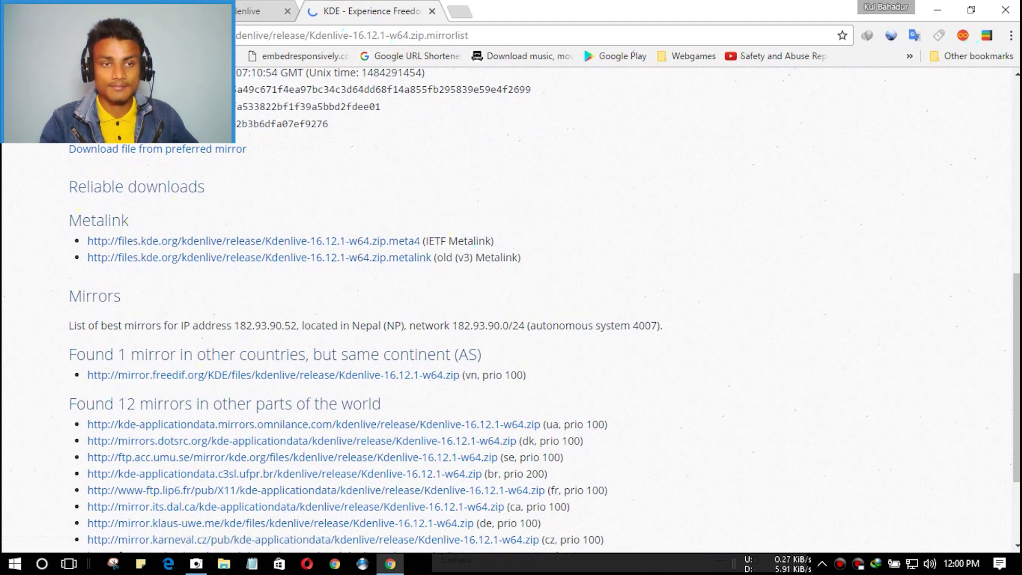
scroll(256, 257, "up", 1)
scroll(256, 293, "down", 2)
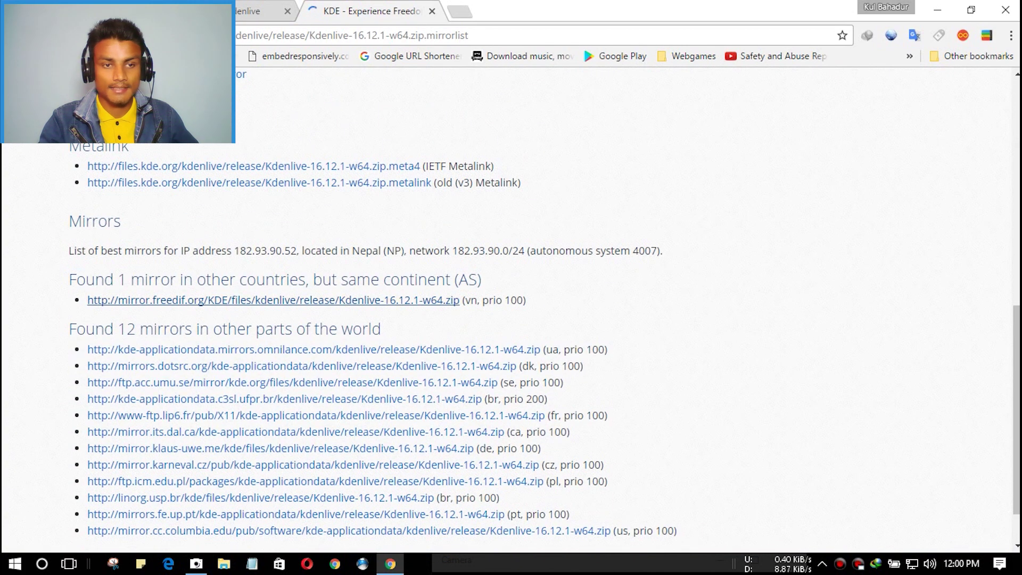
scroll(255, 292, "down", 1)
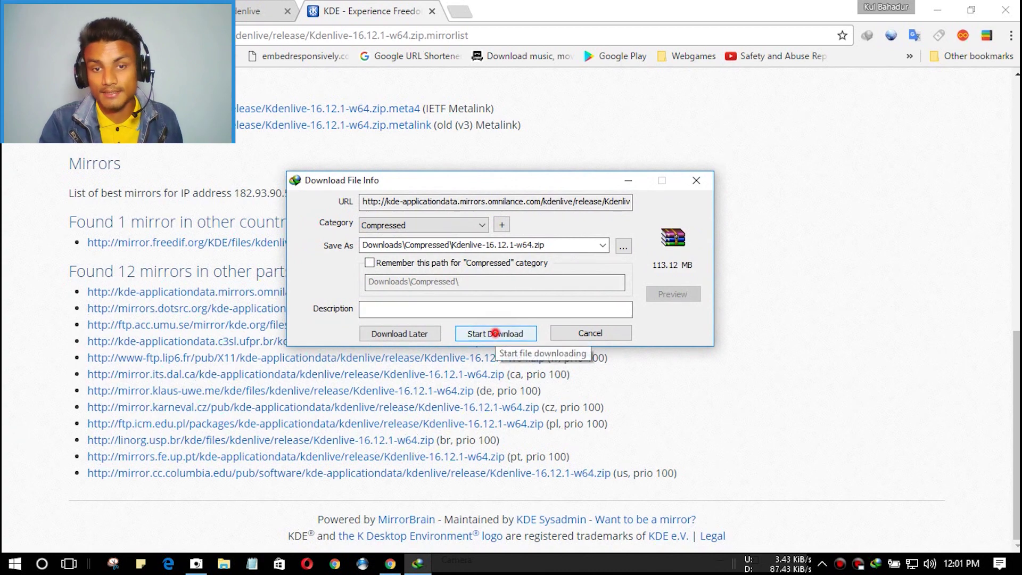
Start the 113M Kdenlive-16.12.1-w64.zip download in IDM, then close the mirror tab
left_click(494, 332)
left_click(655, 295)
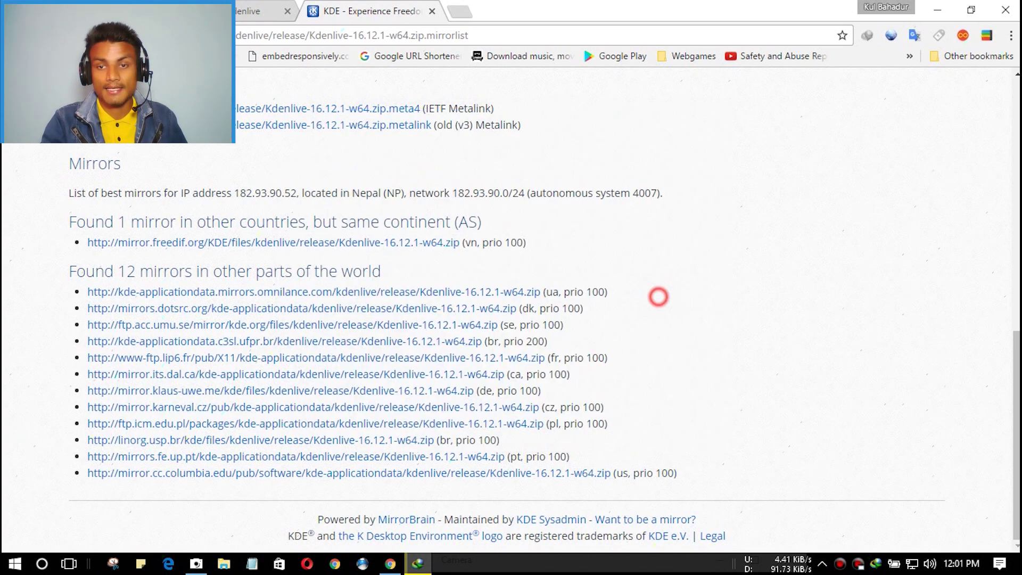
scroll(512, 309, "up", 4)
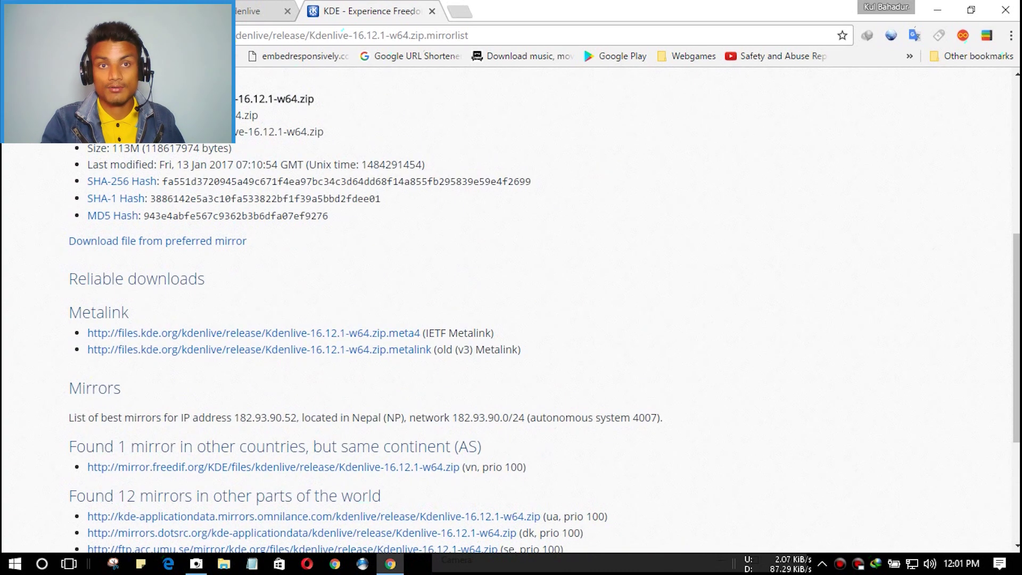
left_click(431, 11)
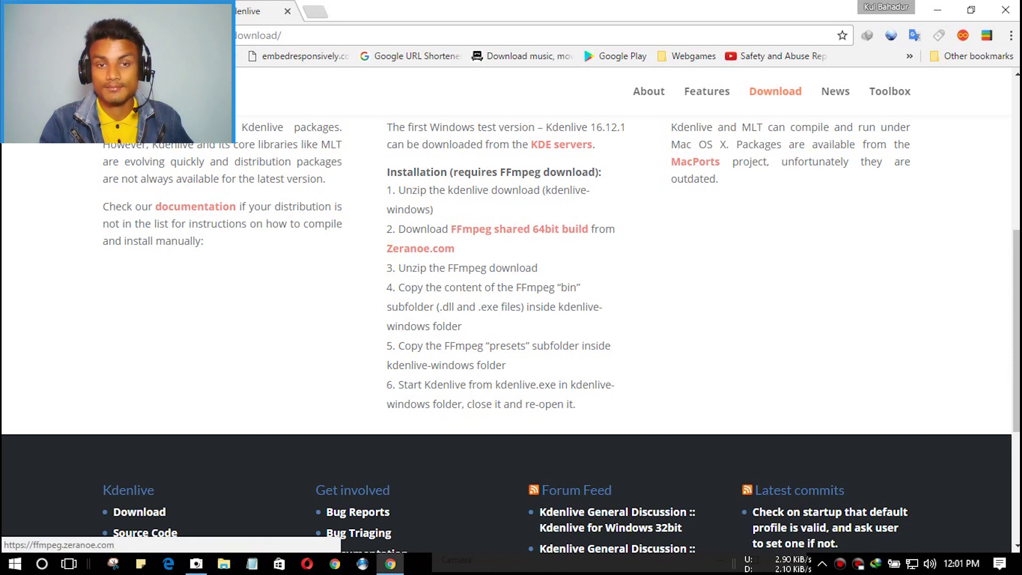
Request the FFmpeg shared 64bit build, accept the duplicate-link warning, then cancel the repeated download
left_click(522, 228)
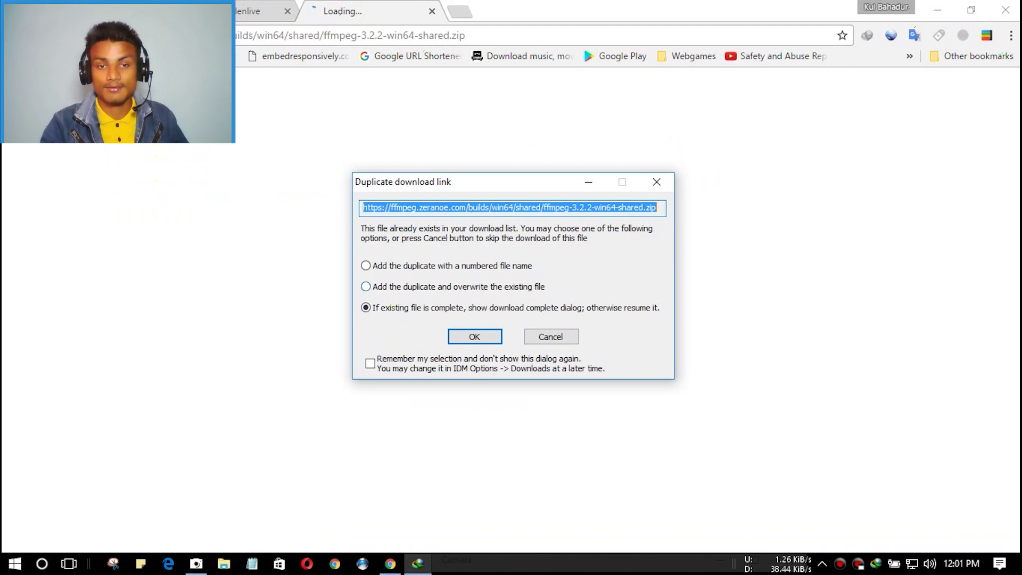
left_click(487, 332)
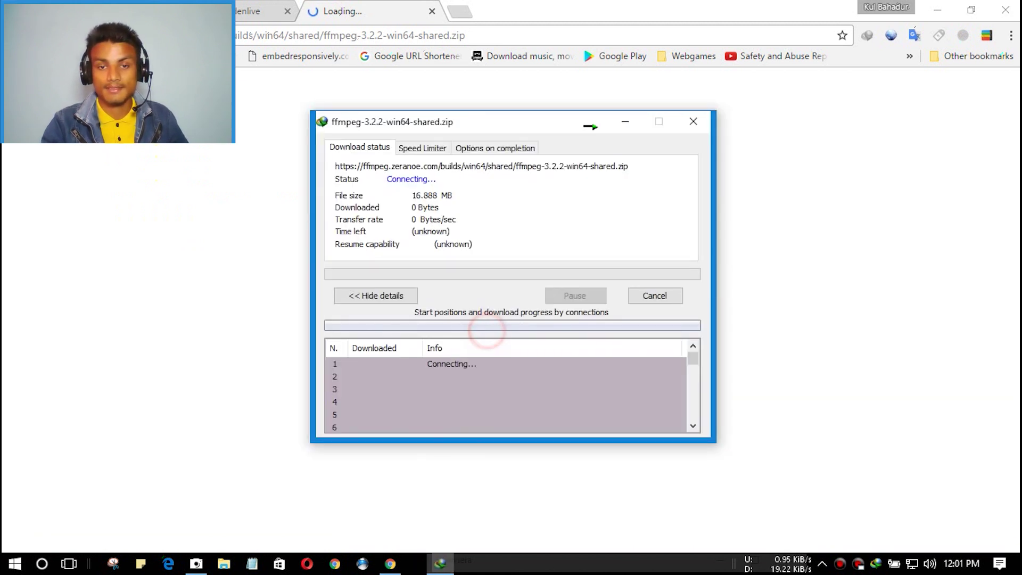
left_click(668, 297)
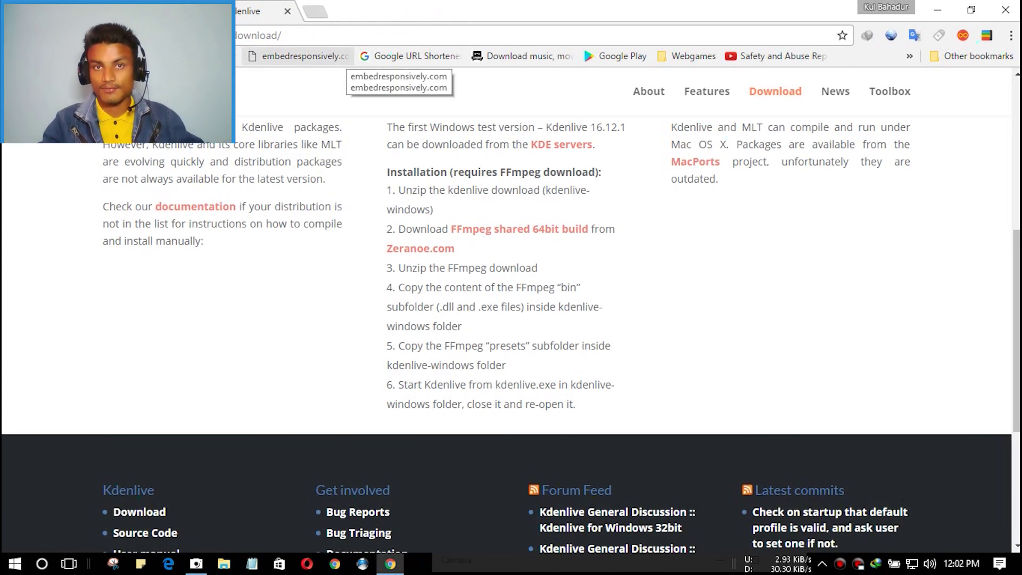
Minimize Chrome, open Downloads, and select the ffmpeg-3.2.2-win64-shared.zip and Kdenlive-16.12.1-w64.zip archives
left_click(938, 10)
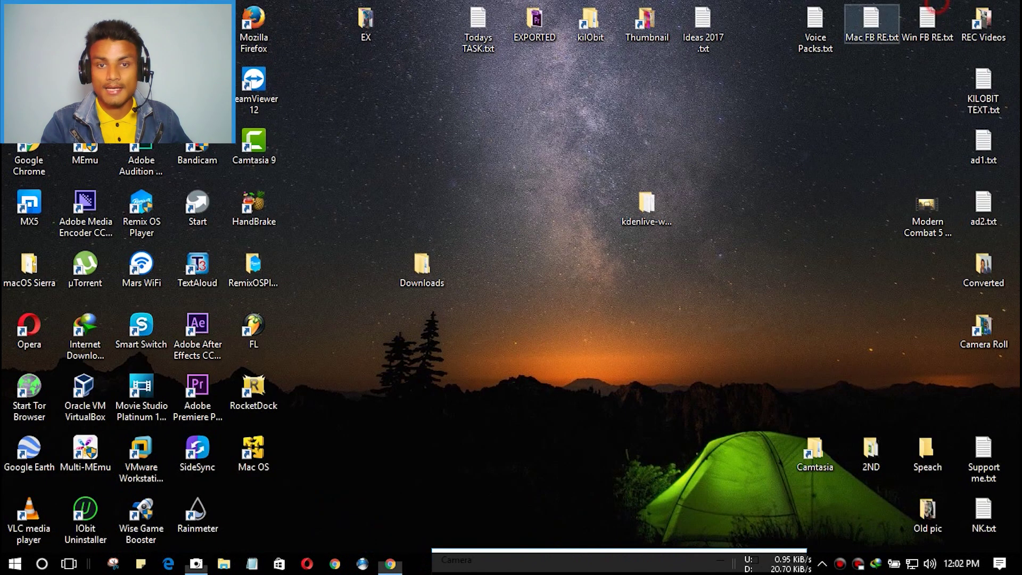
double_click(422, 266)
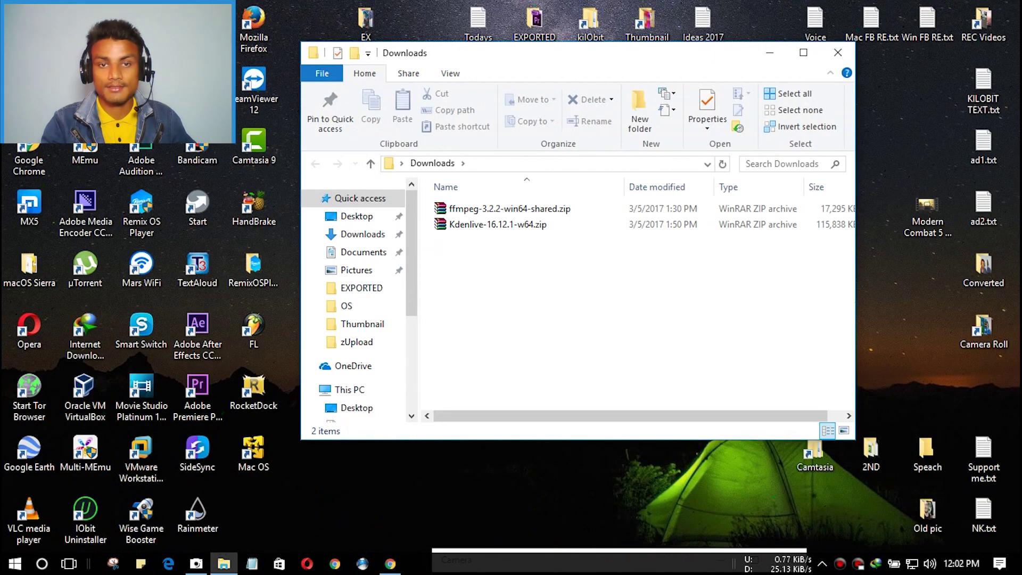
left_click_drag(526, 293, 526, 208)
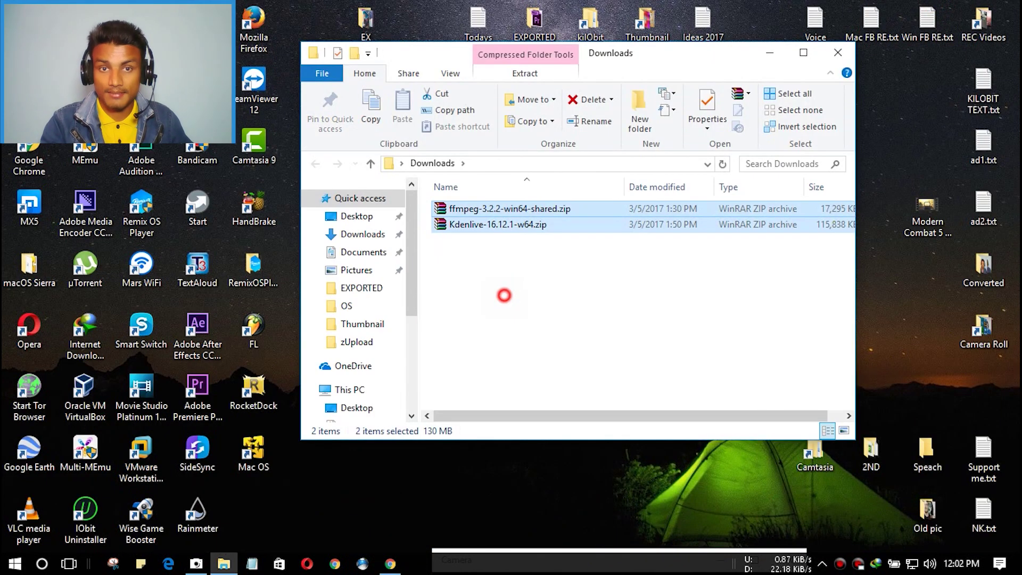
left_click(504, 294)
left_click_drag(494, 286, 504, 204)
left_click(525, 278)
left_click(487, 225)
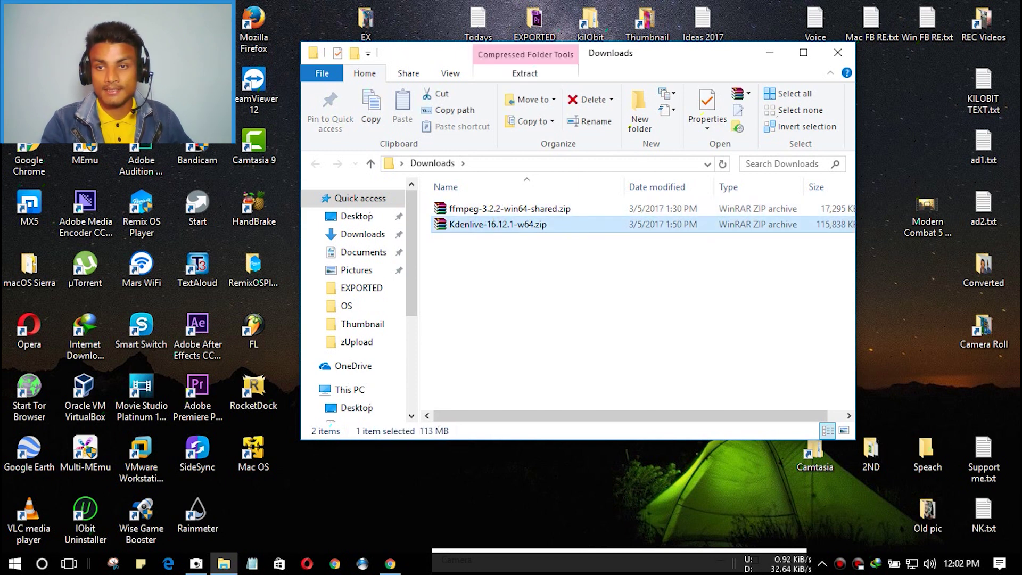
left_click_drag(804, 186, 774, 186)
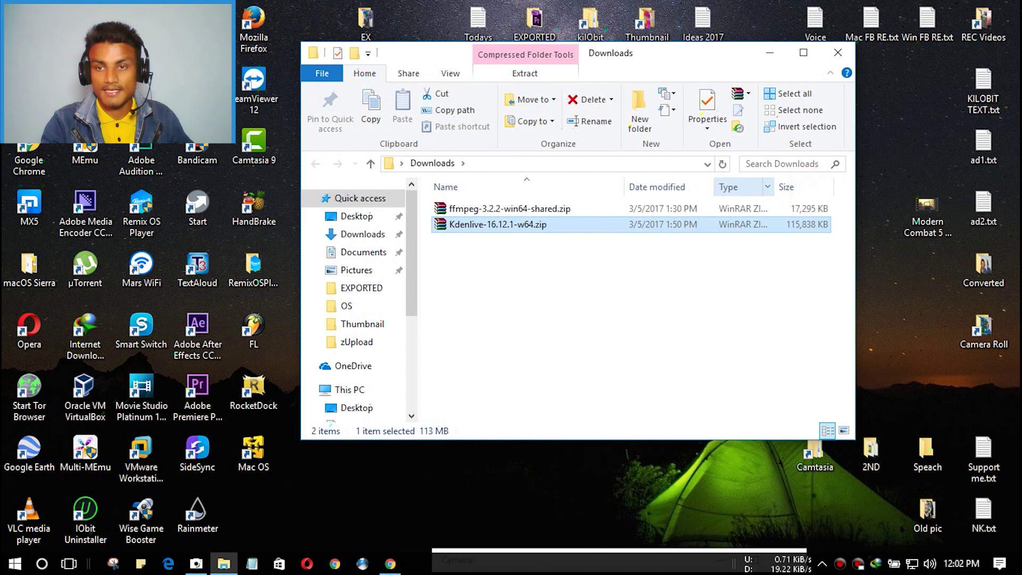
left_click(753, 253)
left_click(630, 226)
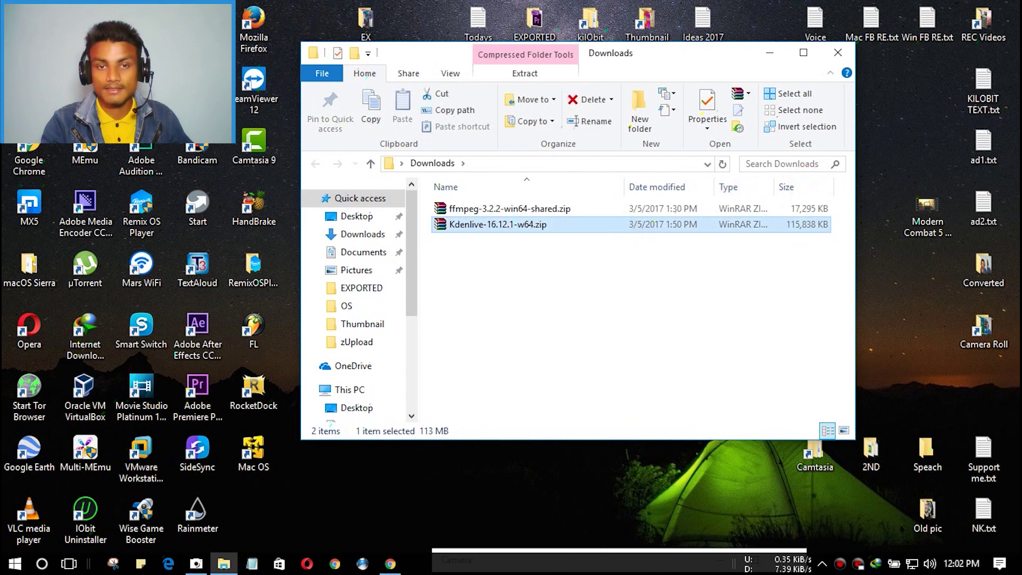
left_click(486, 209)
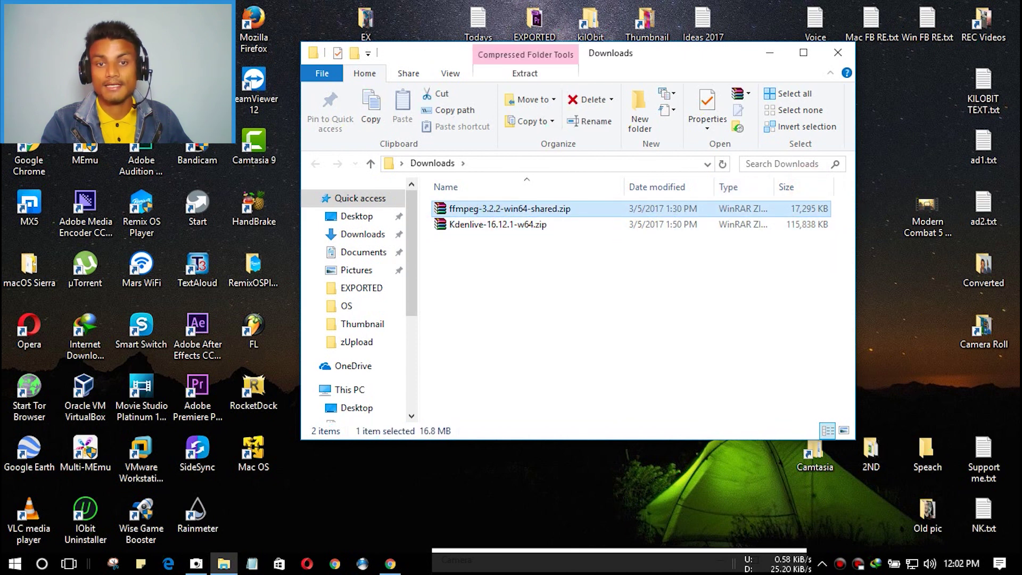
left_click(508, 224)
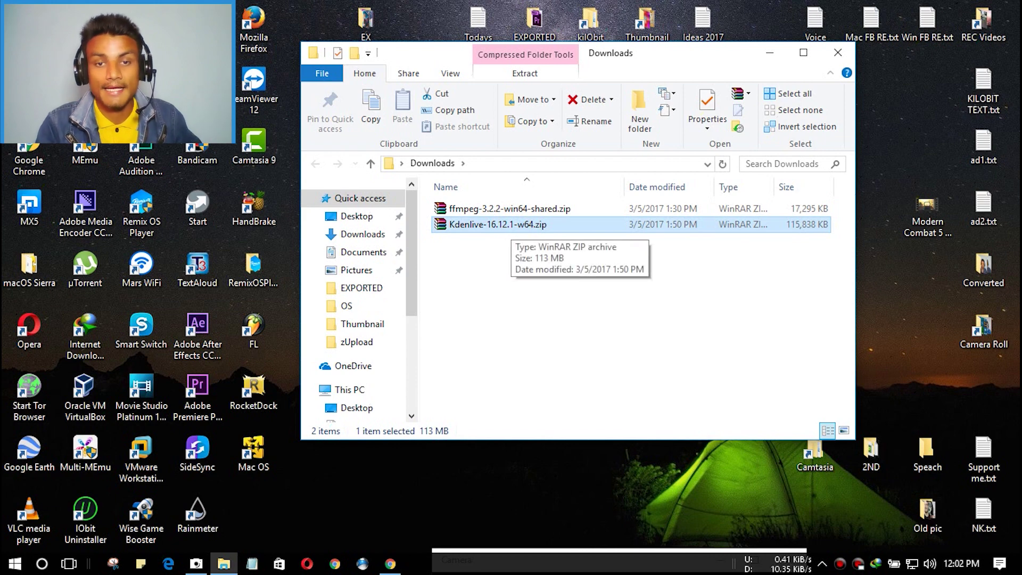
Extract Kdenlive-16.12.1-w64.zip via WinRAR's 'Extract to Kdenlive-16.12.1-w64\' and select the new folder
right_click(510, 227)
mouse_move(586, 336)
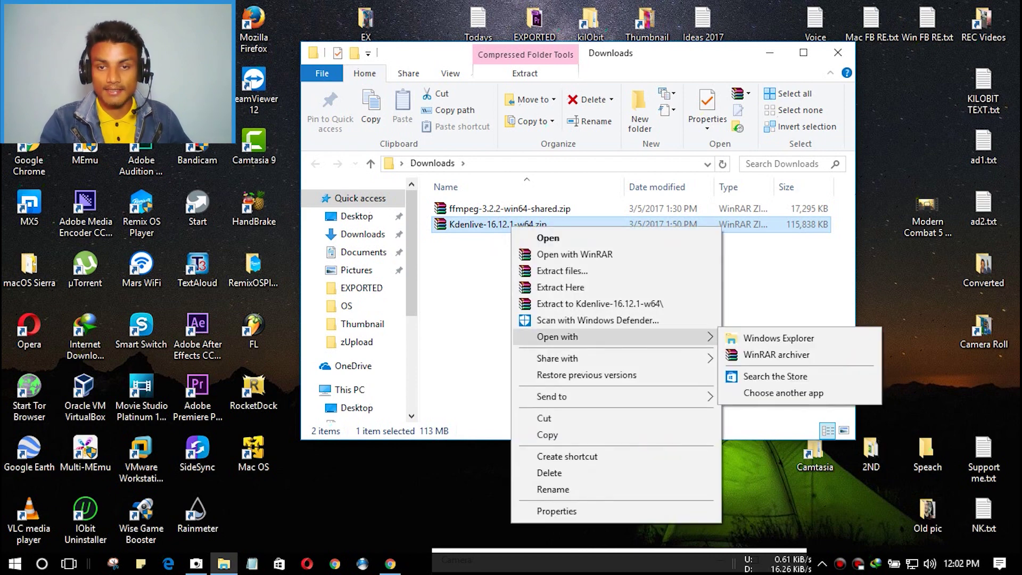
left_click(583, 303)
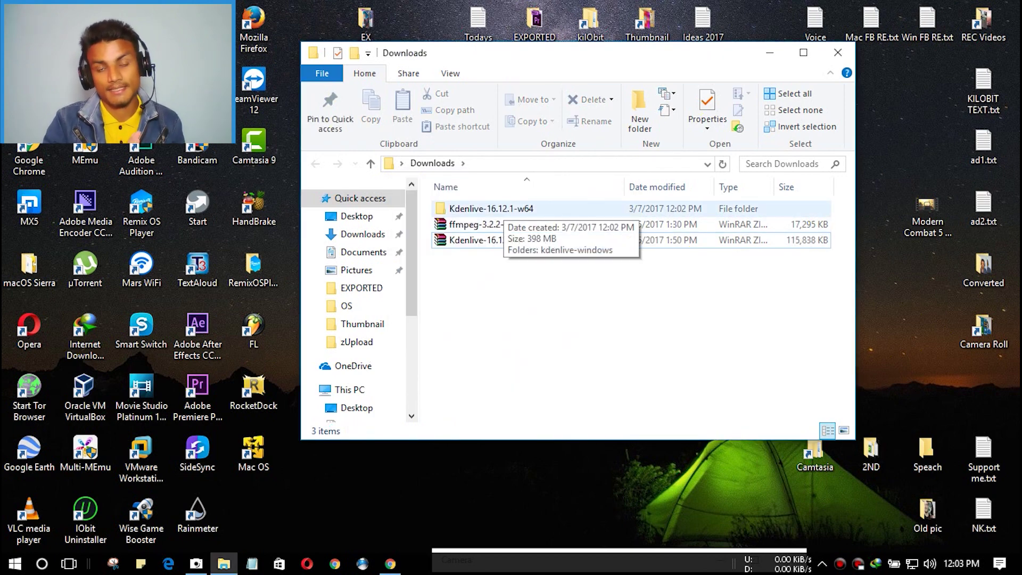
left_click(479, 209)
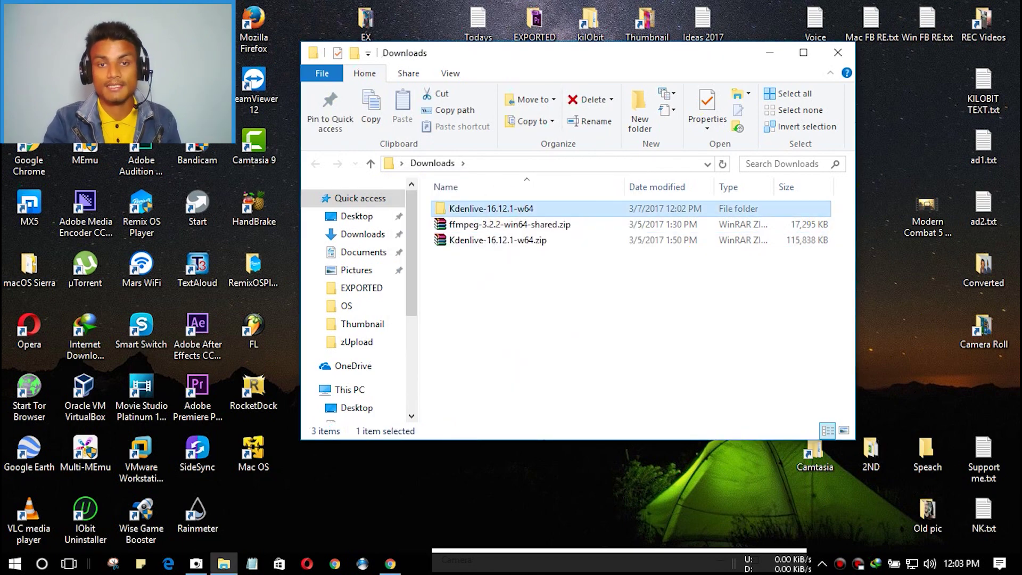
double_click(502, 207)
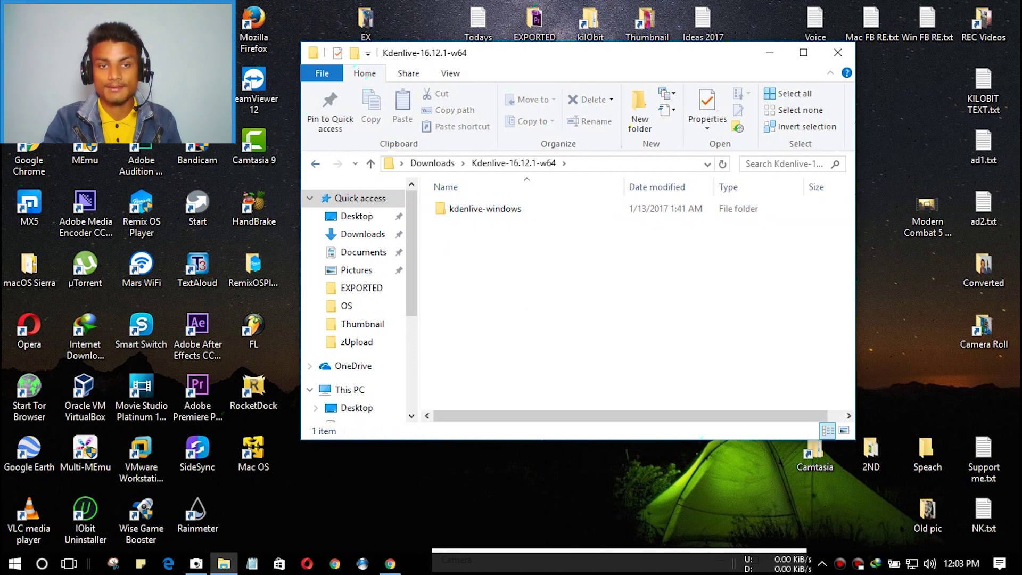
left_click(315, 163)
left_click(487, 240)
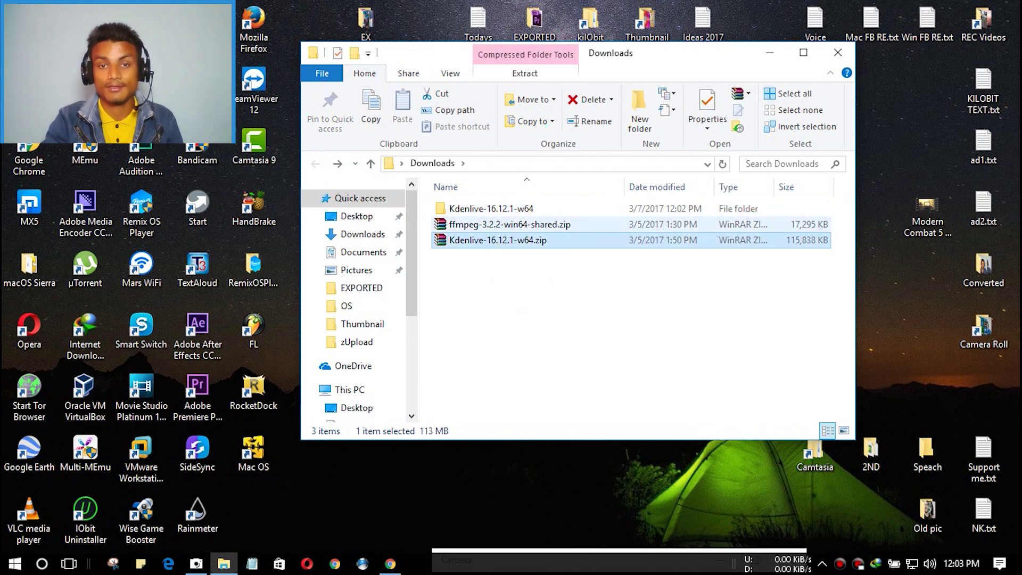
double_click(495, 208)
left_click(503, 208)
left_click_drag(532, 52, 712, 78)
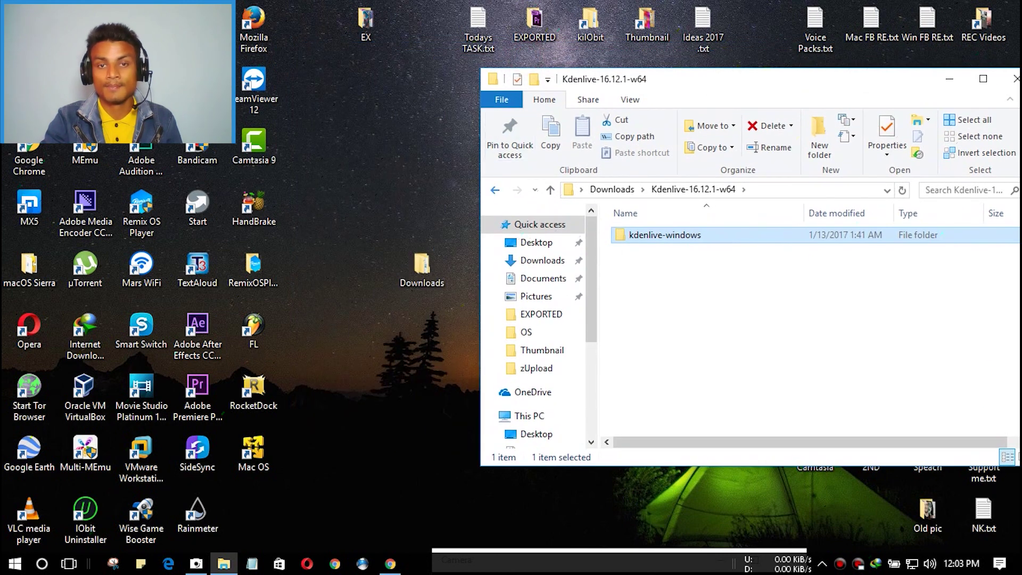
left_click(495, 189)
left_click_drag(708, 80, 536, 81)
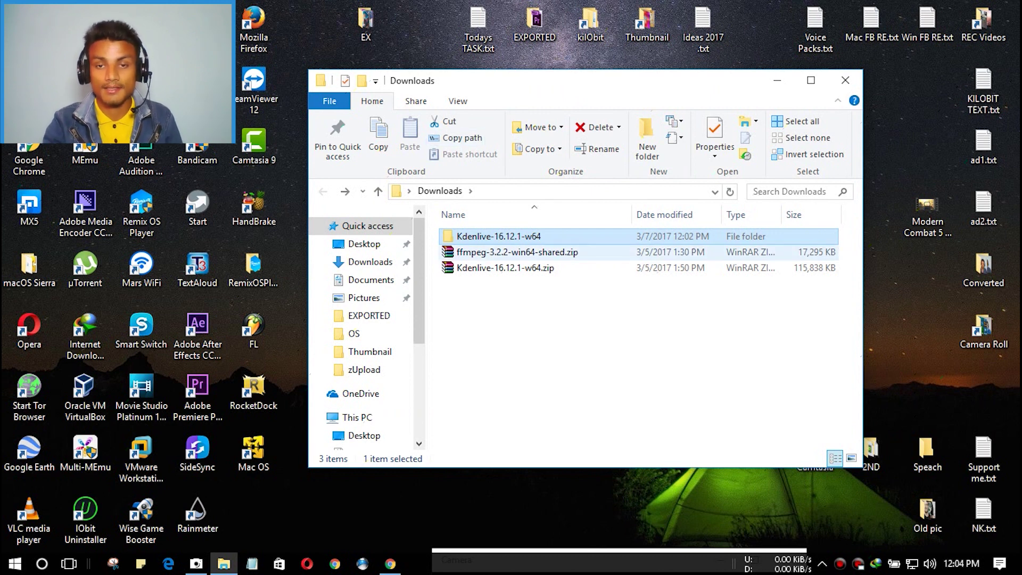
left_click(525, 252)
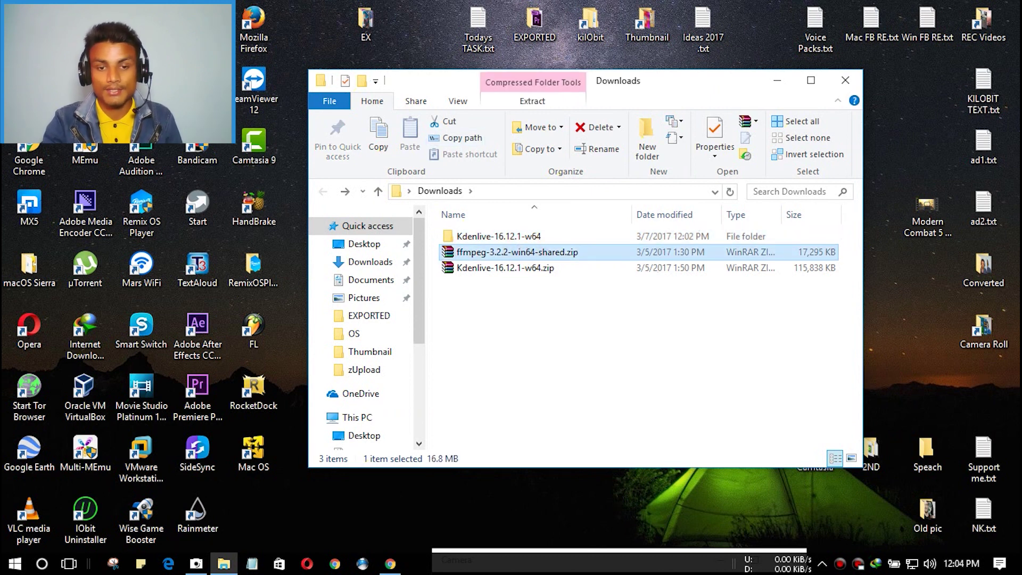
left_click(390, 563)
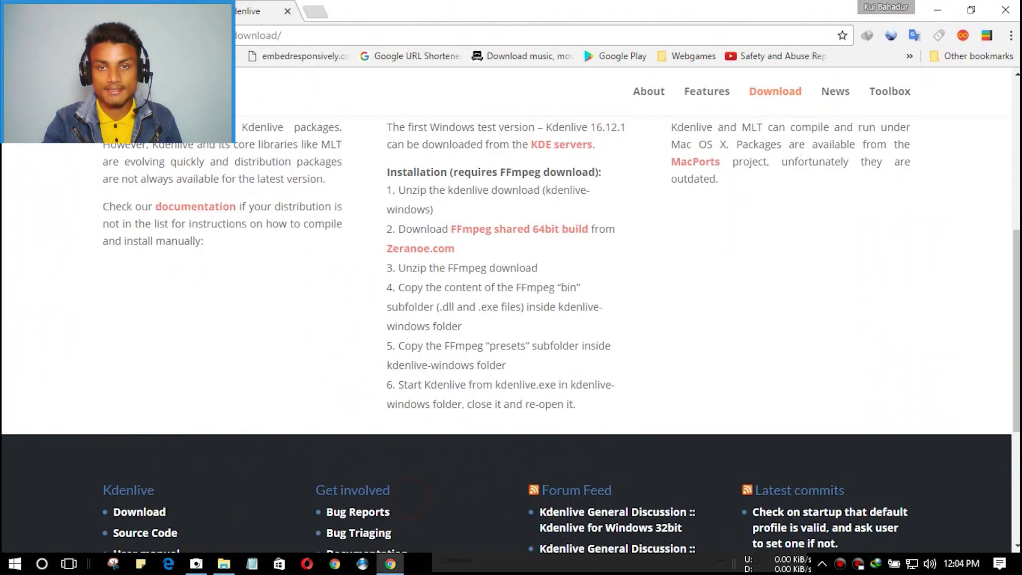
scroll(511, 288, "down", 1)
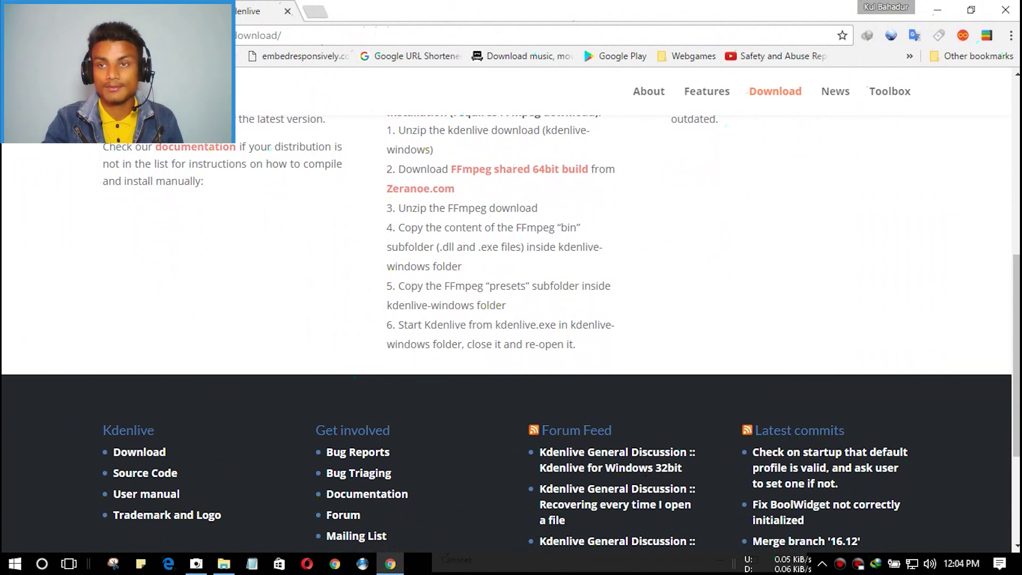
left_click(937, 9)
Extract ffmpeg-3.2.2-win64-shared.zip into its own folder and go into its bin folder
right_click(509, 254)
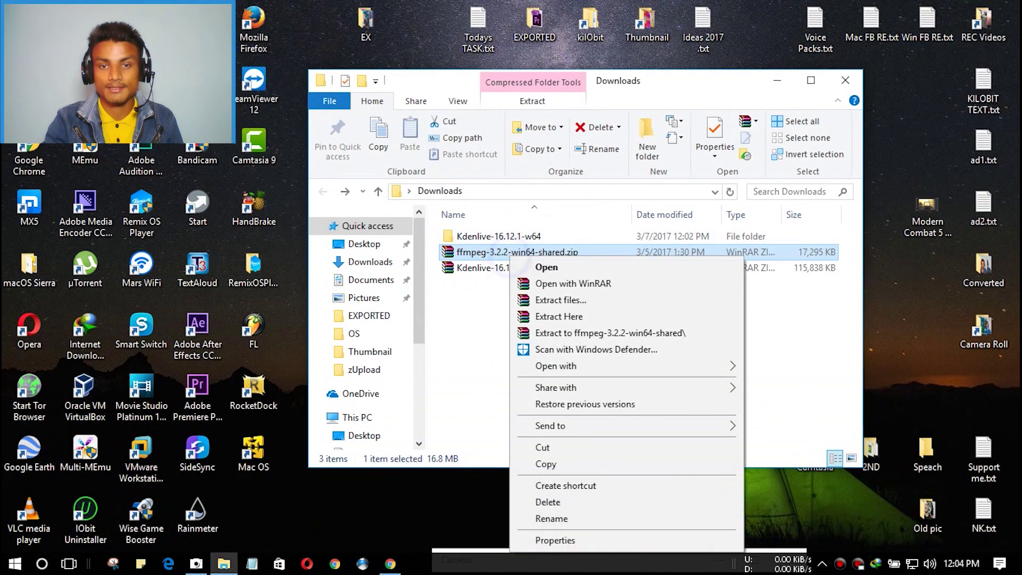
left_click(592, 334)
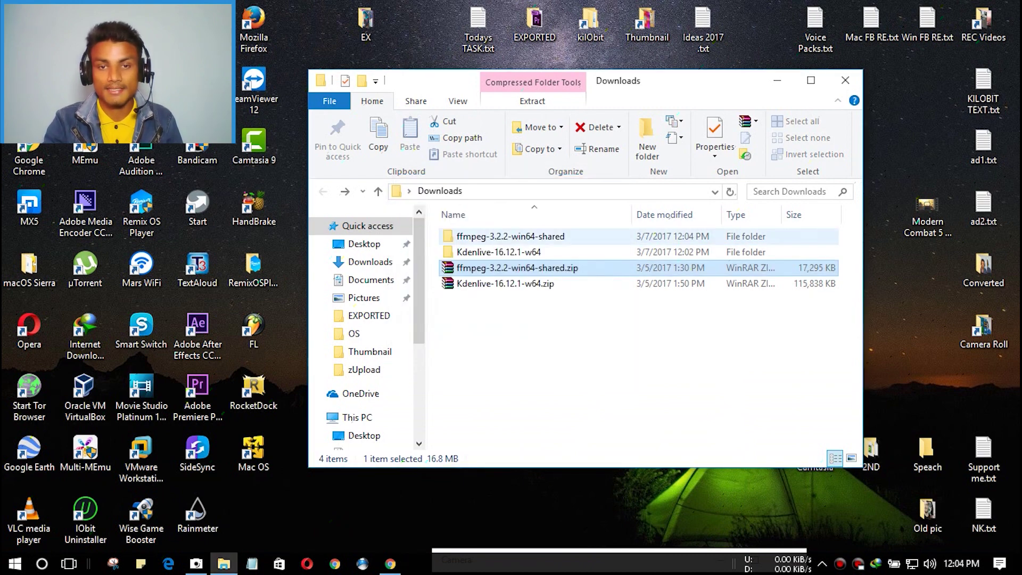
double_click(495, 236)
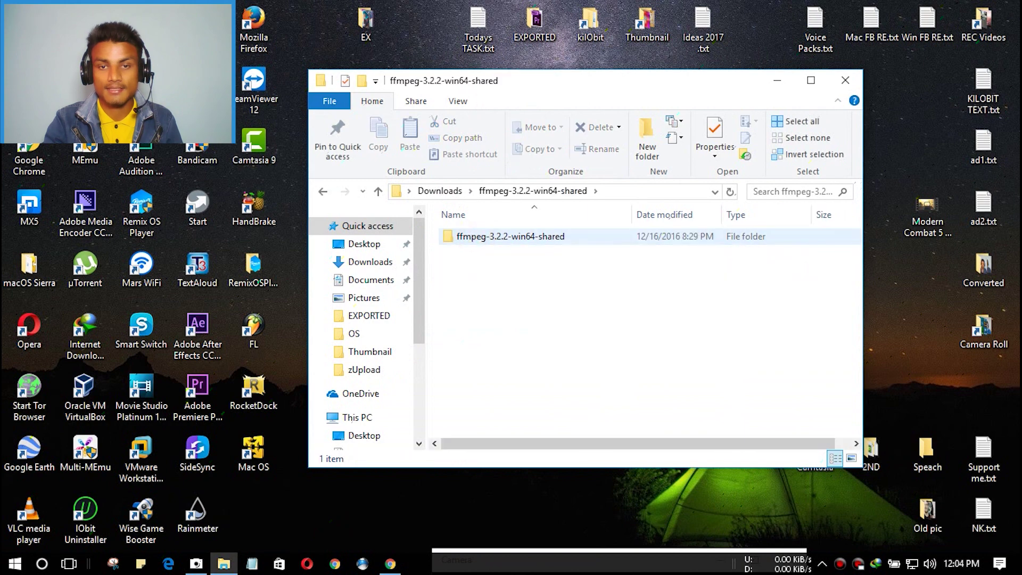
double_click(495, 235)
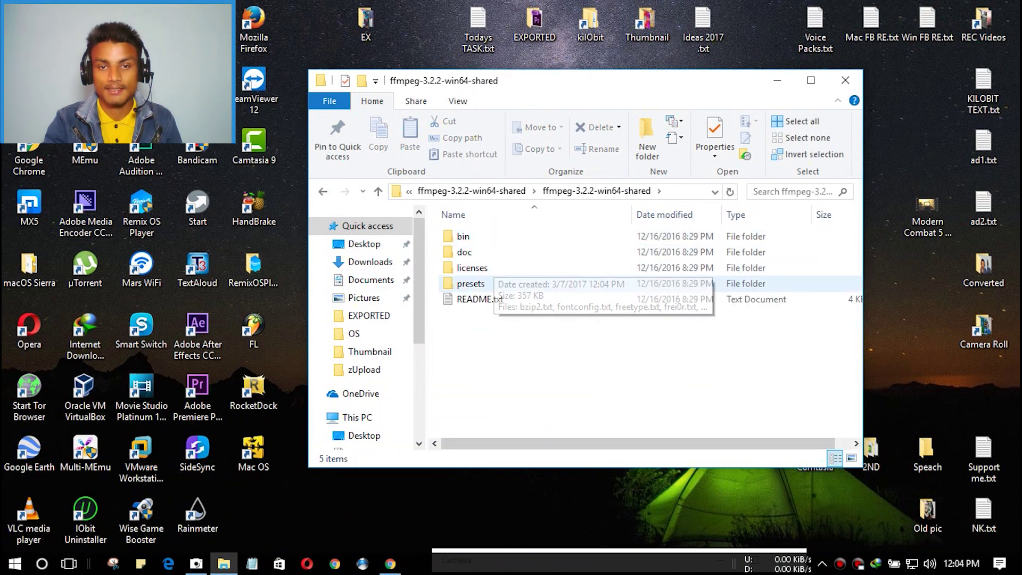
left_click(489, 235)
double_click(490, 235)
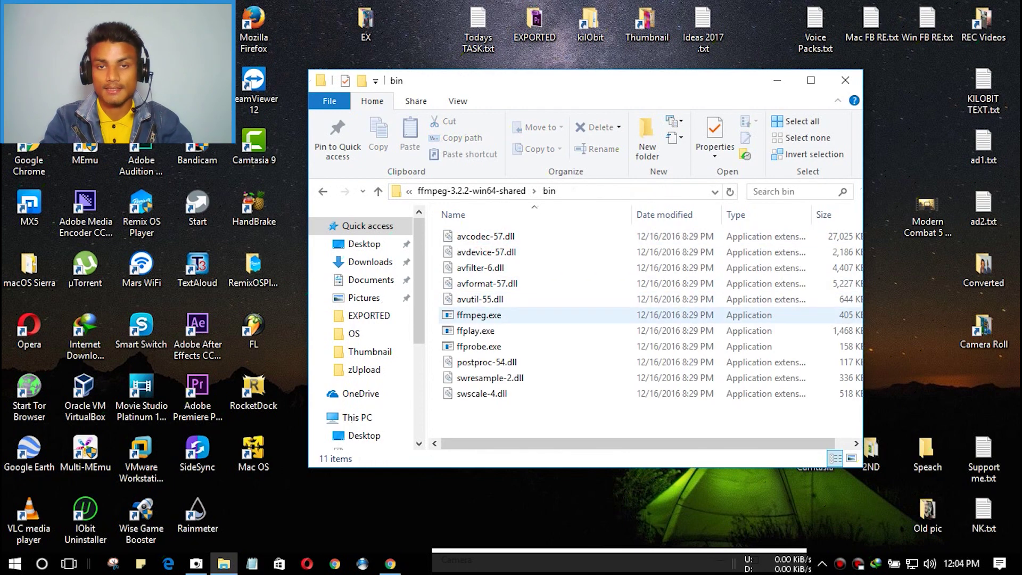
Select and copy all 11 files in bin (41.4 MB), then go back to Downloads
left_click(495, 299)
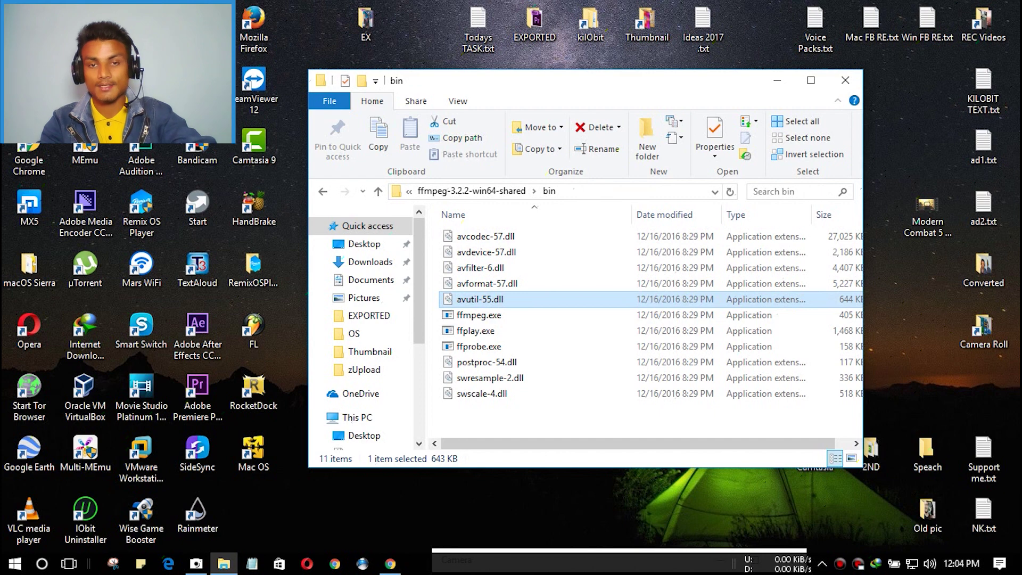
key("ctrl+a")
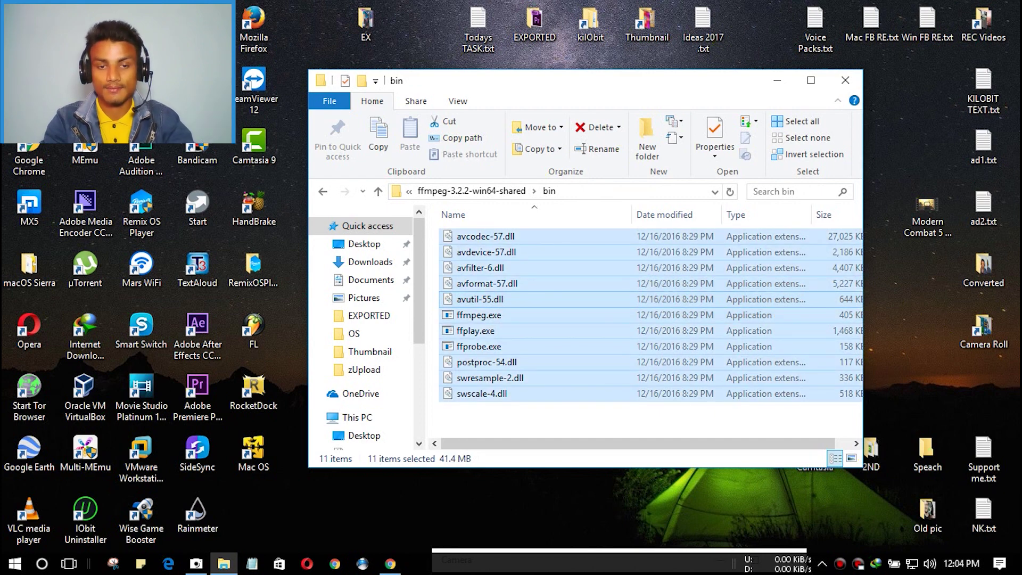
right_click(498, 313)
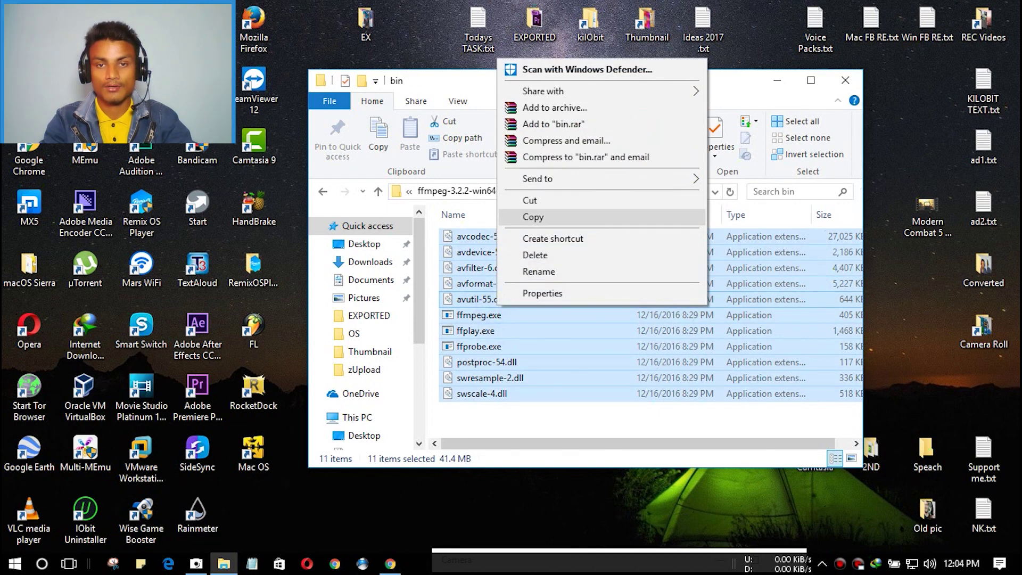
left_click(564, 214)
left_click(323, 192)
left_click(323, 191)
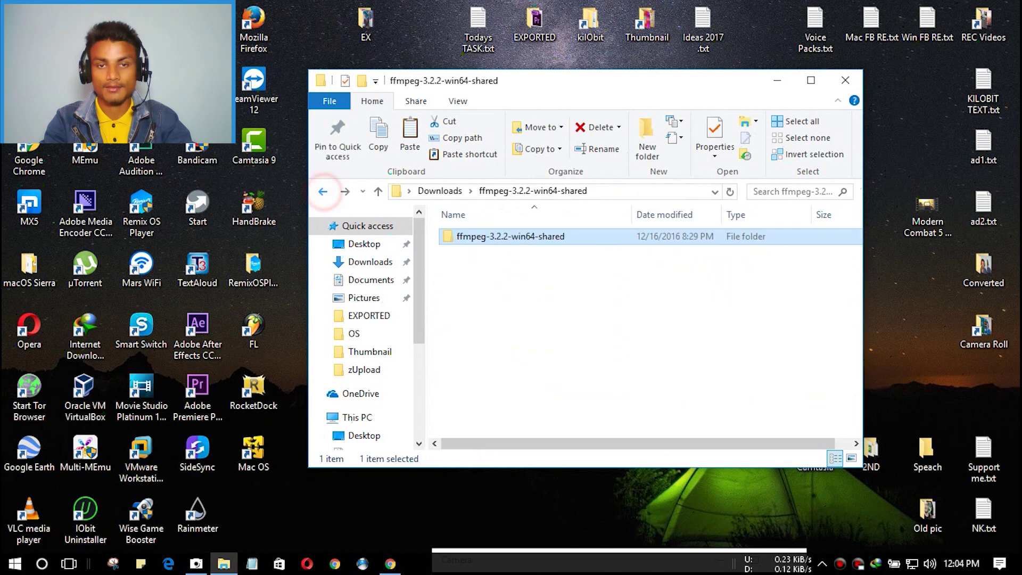
left_click(323, 192)
Paste the 11 FFmpeg files, such as avcodec-57.dll, into Kdenlive-16.12.1-w64\kdenlive-windows
left_click(523, 263)
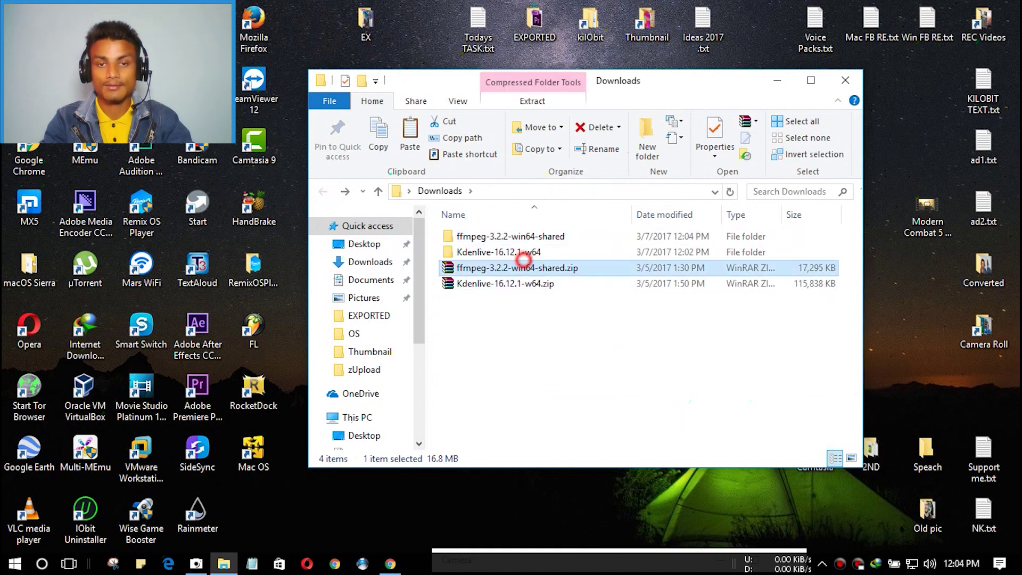
left_click(524, 252)
double_click(507, 250)
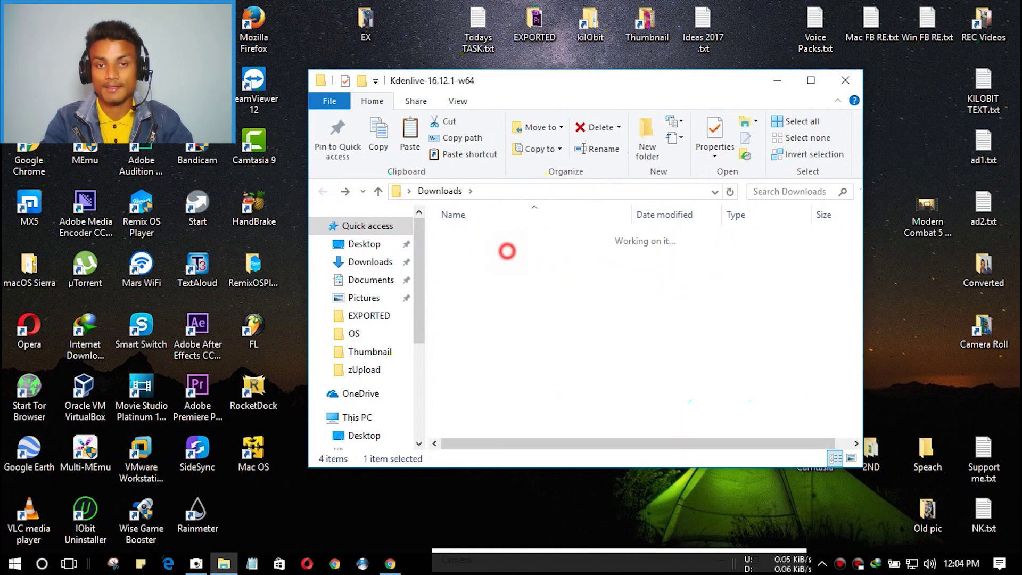
double_click(492, 235)
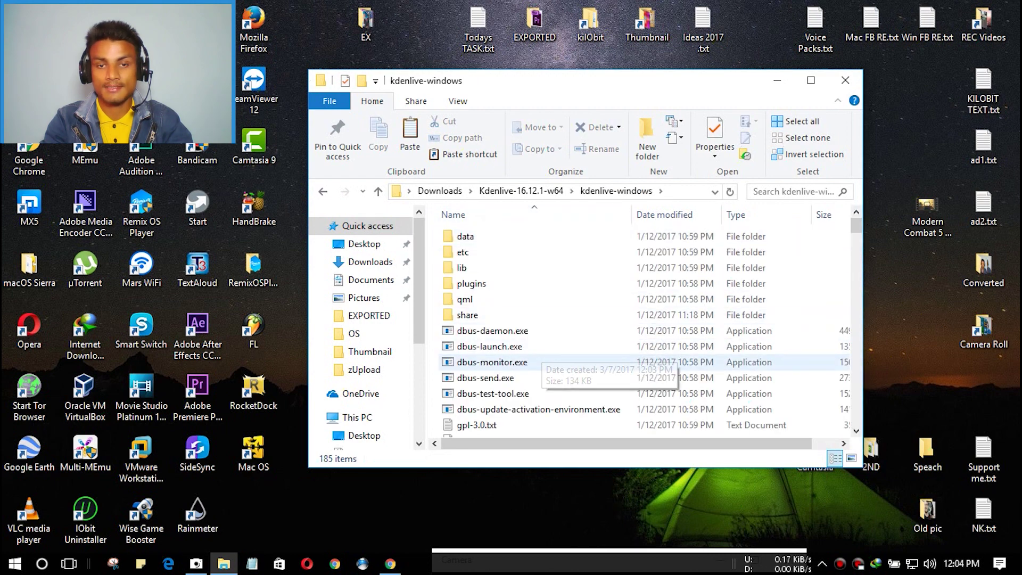
scroll(538, 359, "down", 12)
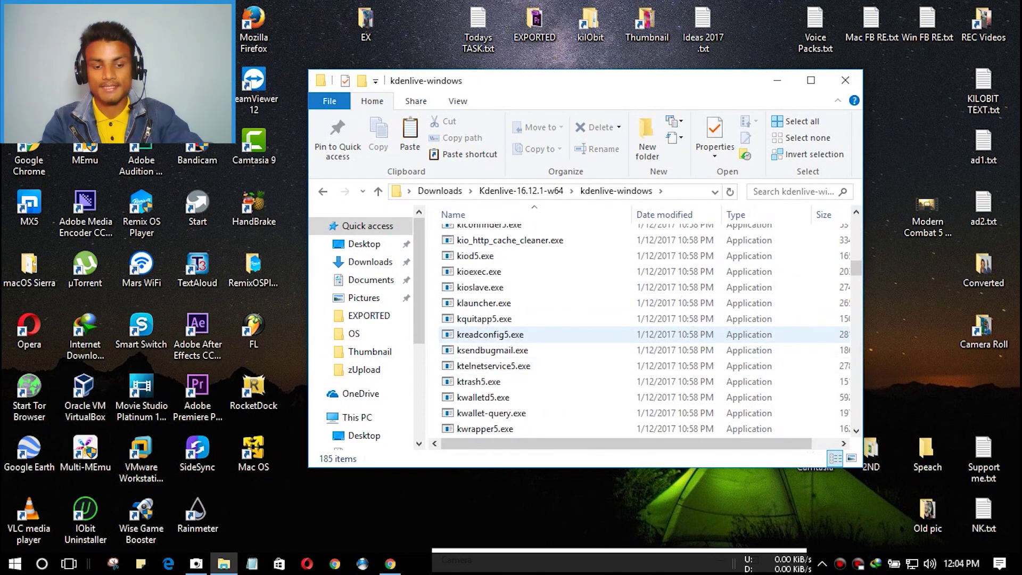
key("ctrl+v")
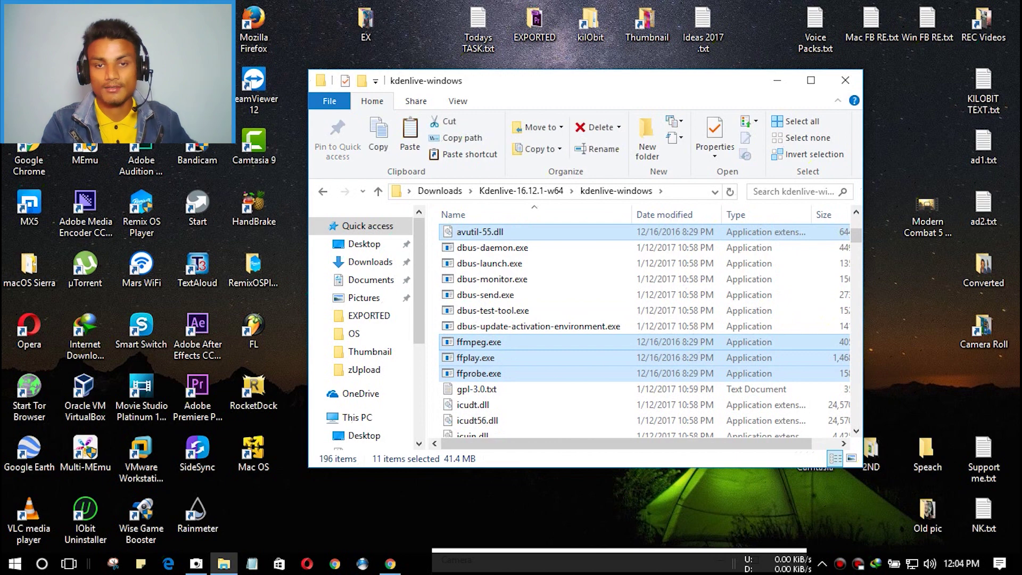
scroll(589, 362, "up", 2)
scroll(588, 362, "down", 6)
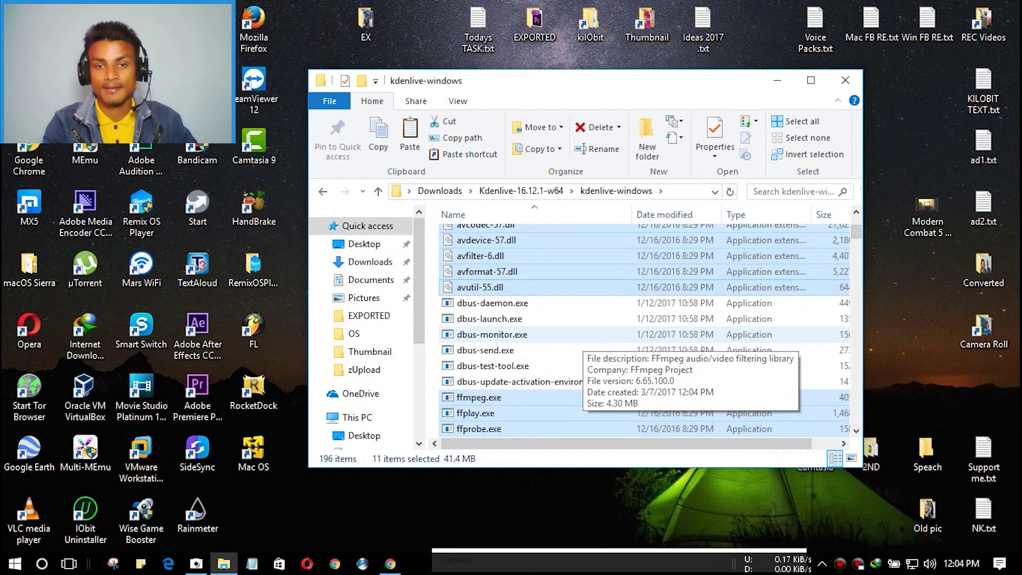
scroll(589, 330, "up", 8)
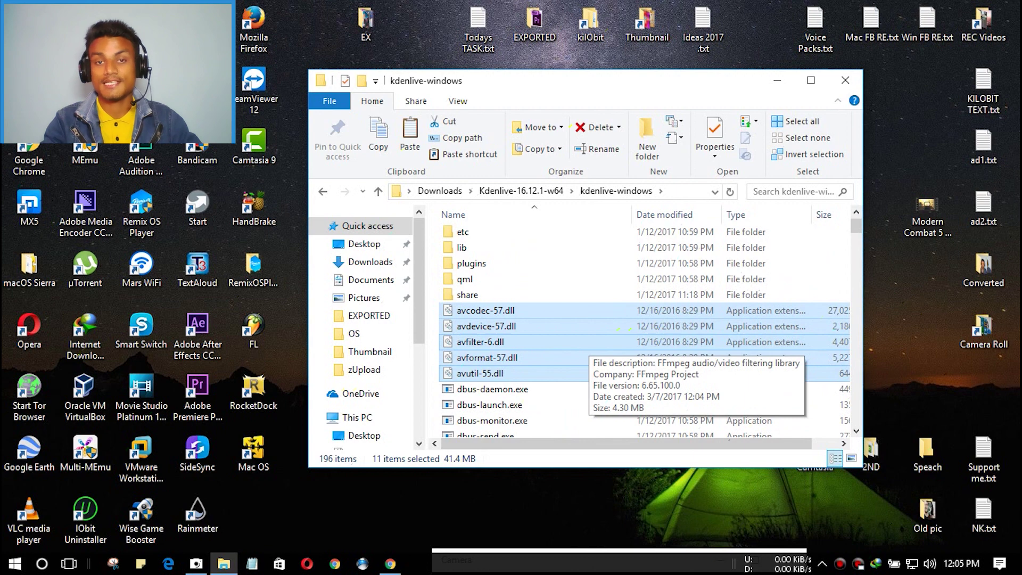
scroll(586, 320, "down", 8)
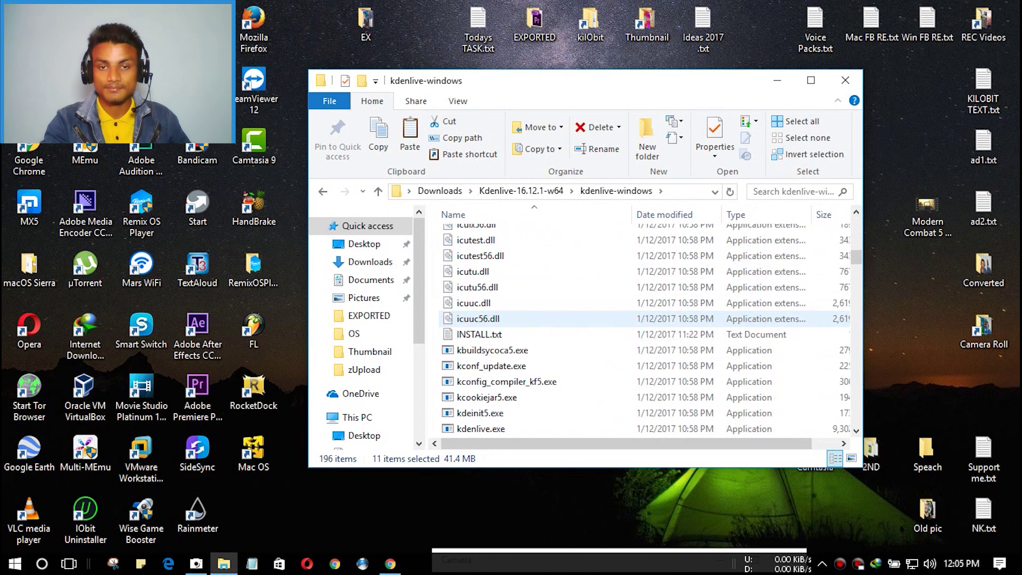
Scroll through the kdenlive-windows files, checking kioslave.exe and kioexec.exe
scroll(585, 327, "down", 5)
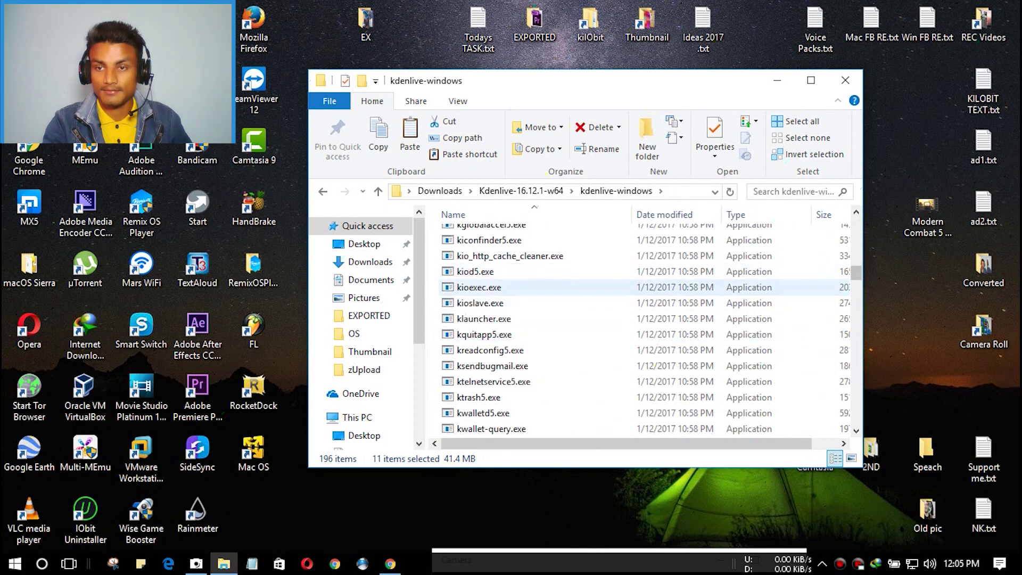
left_click(692, 303)
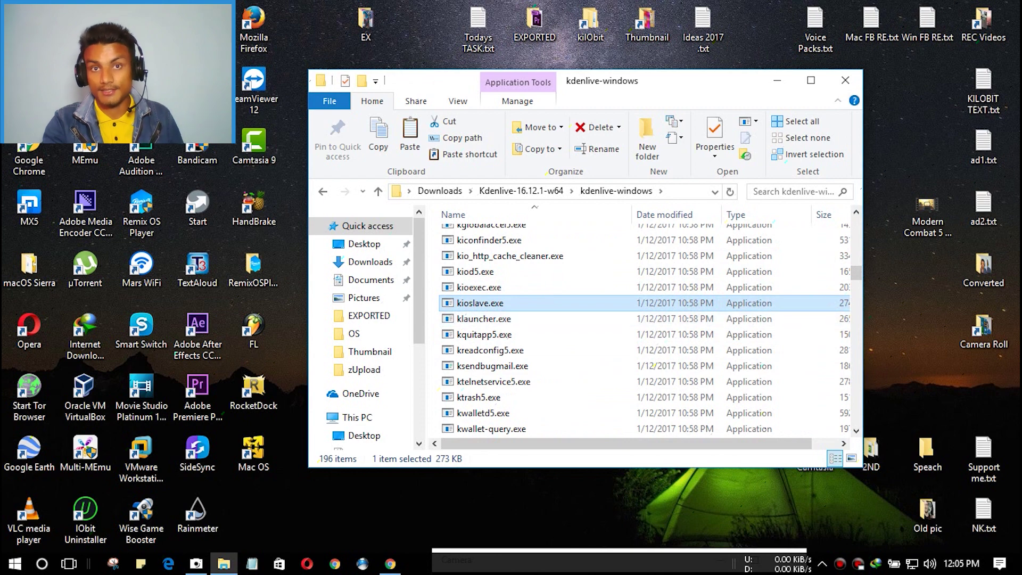
scroll(586, 328, "down", 3)
scroll(586, 327, "up", 3)
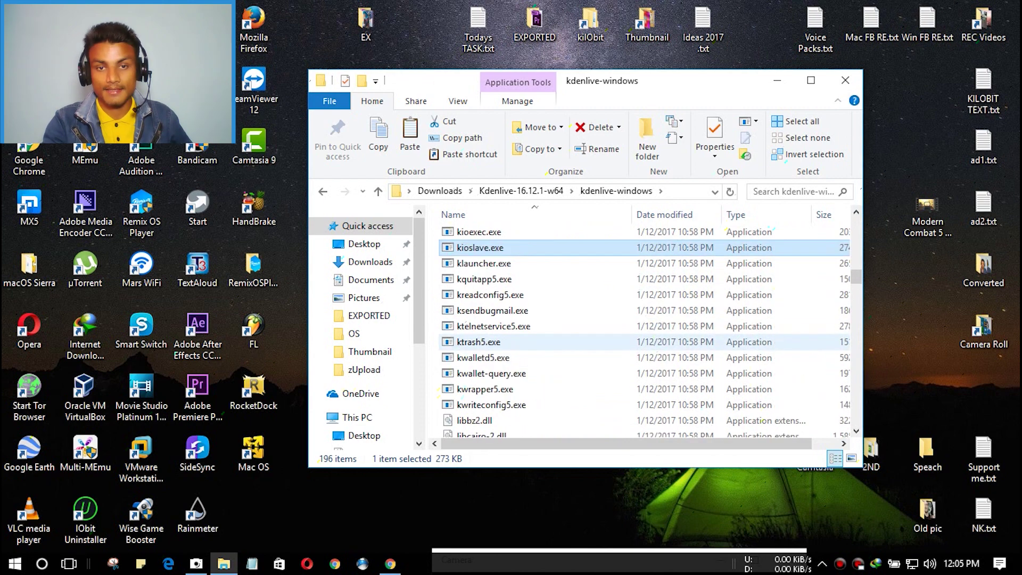
scroll(585, 326, "up", 3)
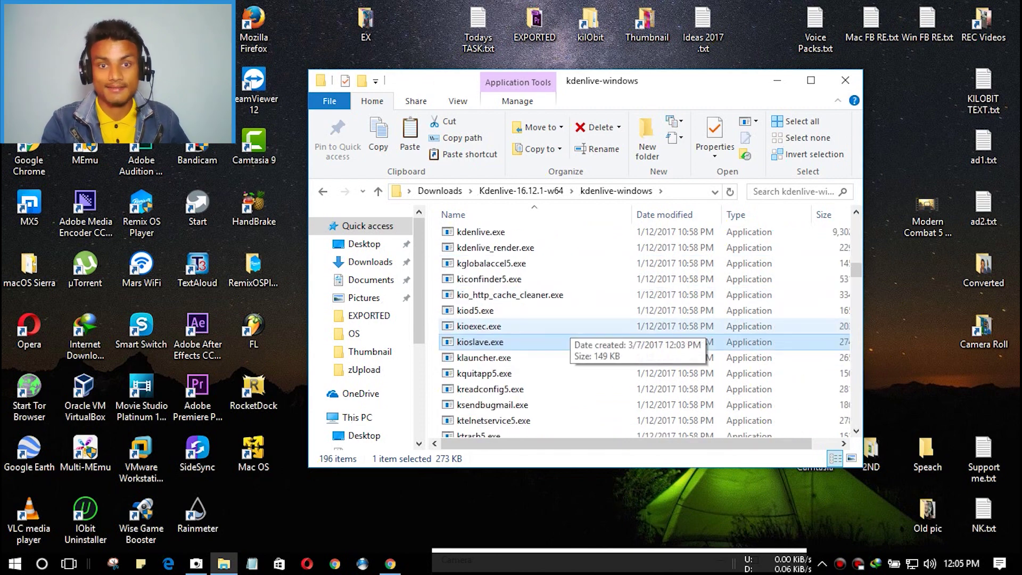
scroll(586, 326, "down", 4)
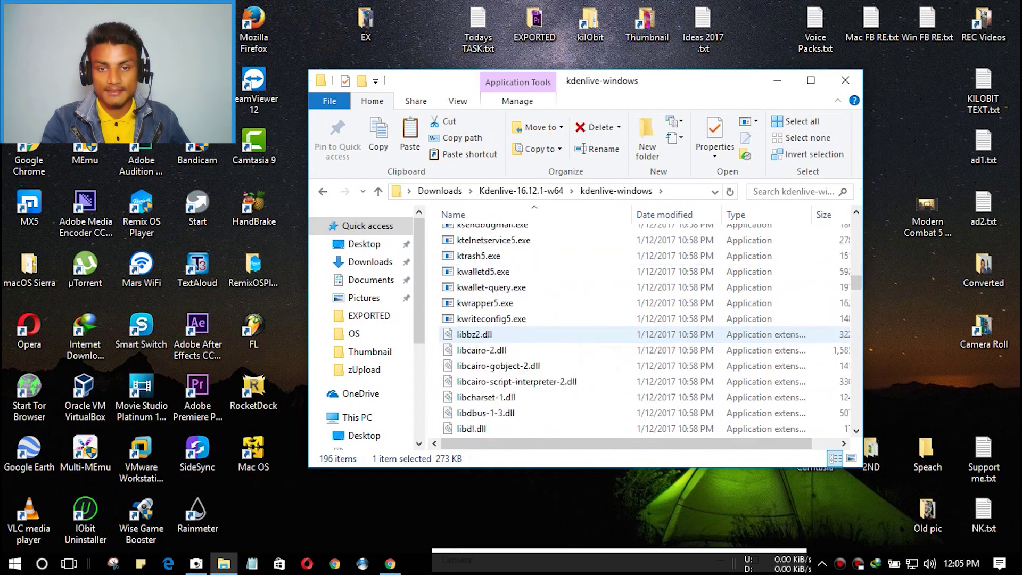
scroll(586, 326, "up", 2)
left_click(570, 325)
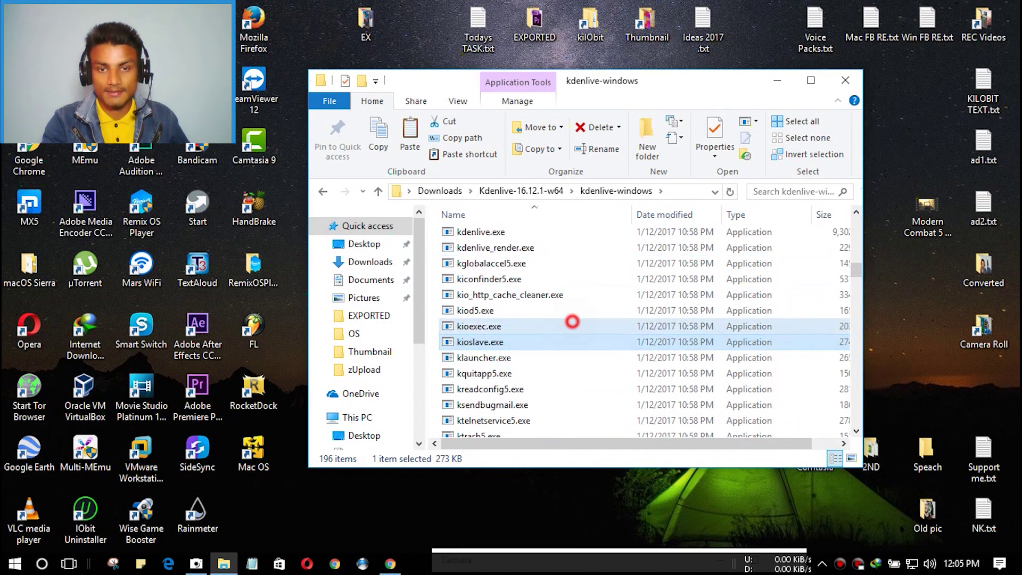
scroll(544, 274, "up", 1)
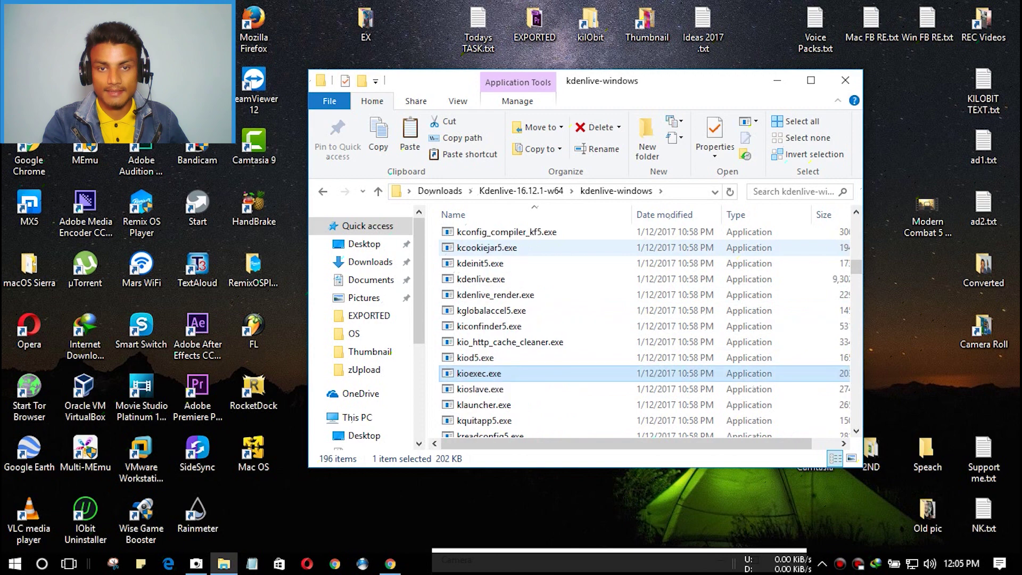
Select kdenlive.exe (9,302 KB), widen the Type column, and launch it with Open
left_click(544, 278)
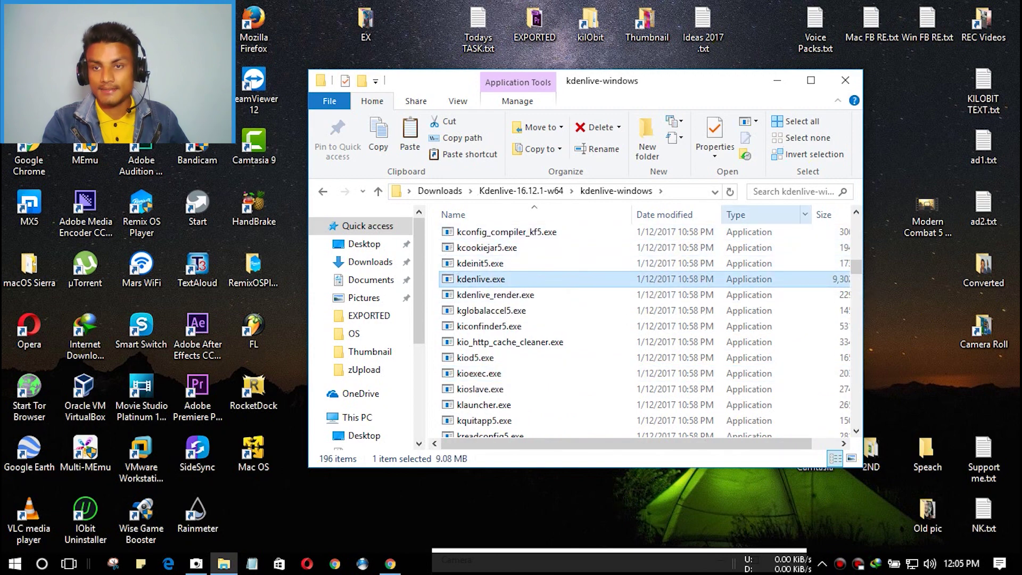
double_click(812, 215)
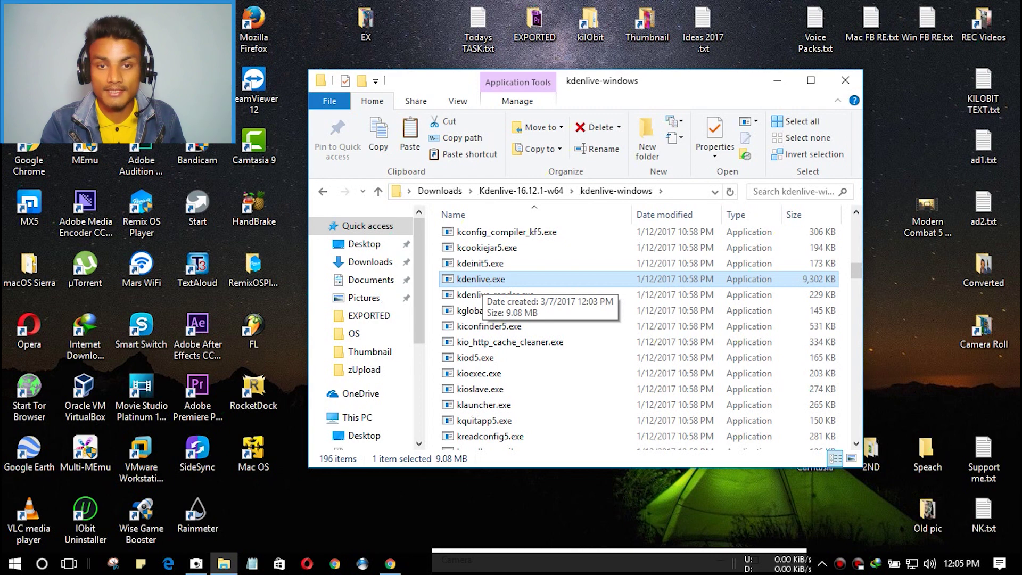
right_click(487, 280)
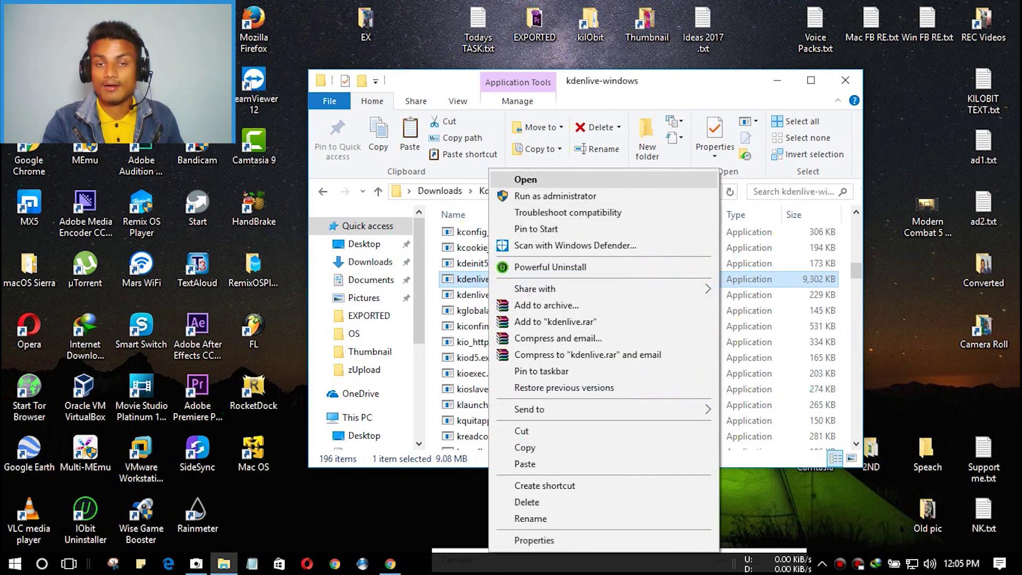
left_click(525, 179)
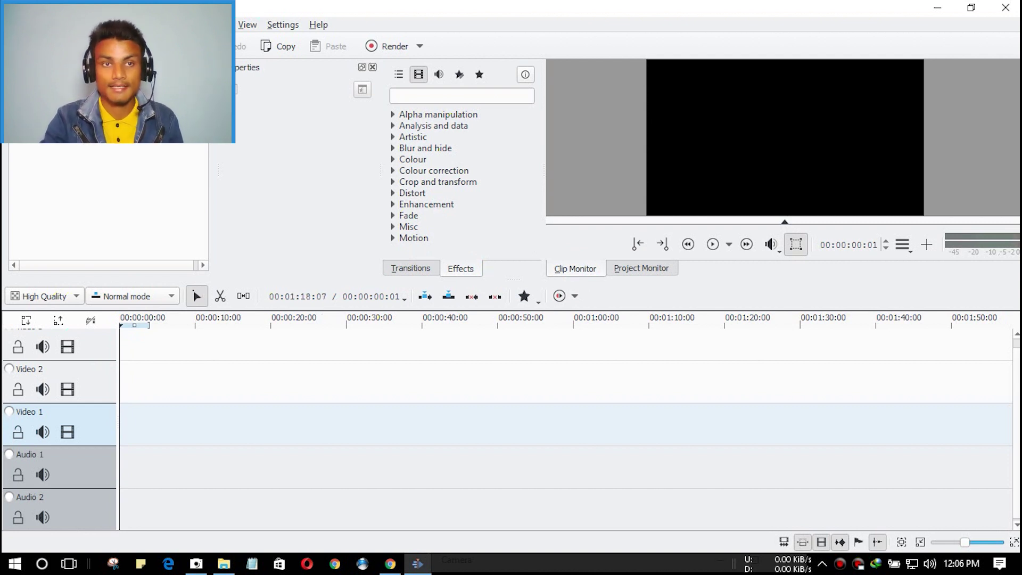
Glance through the Settings and Monitor menus, close them, then show the desktop with the trailer MP4
key("alt+s")
key("Up")
key("Up")
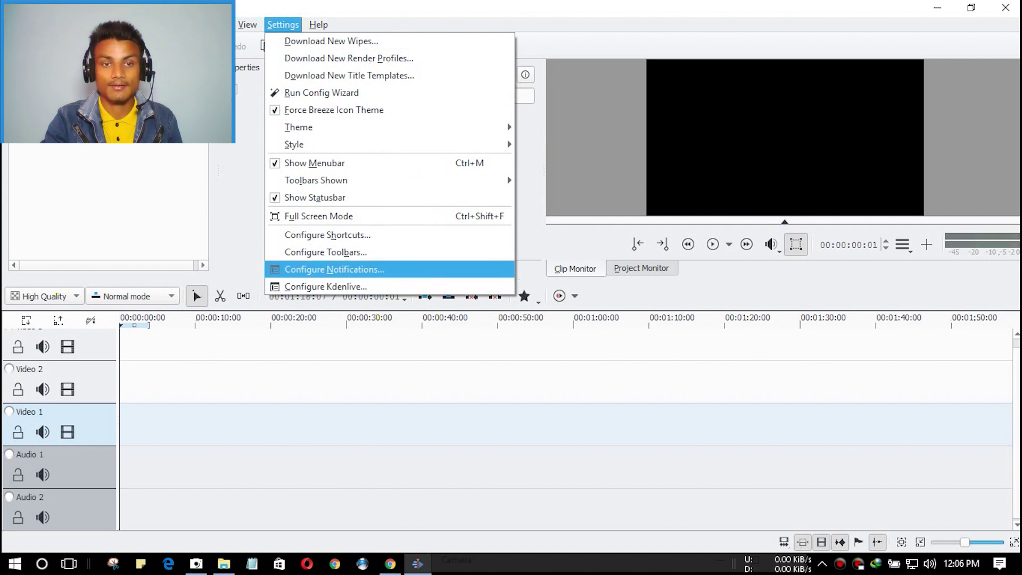
key("Left")
key("Escape")
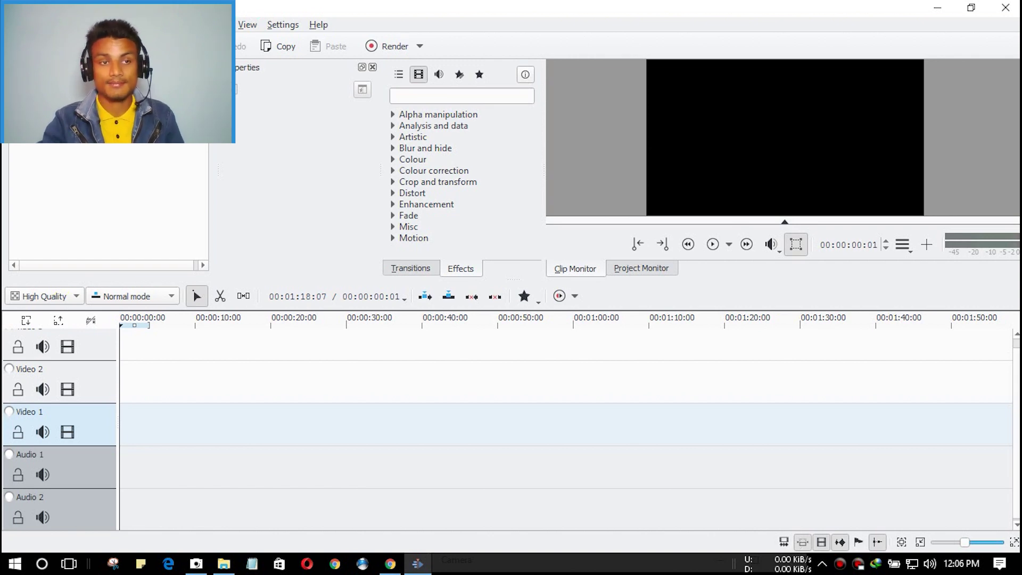
key("super+d")
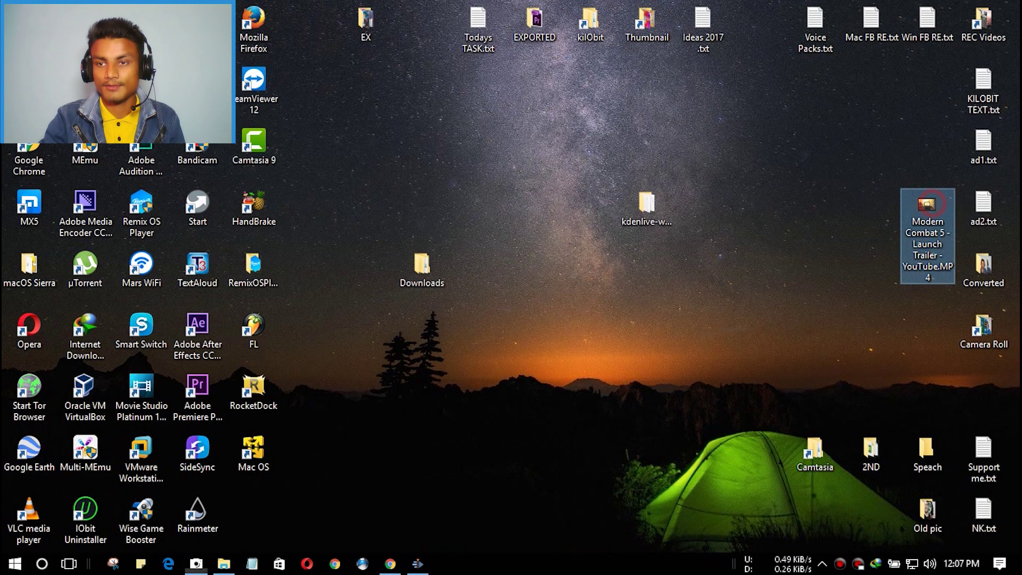
Import the Modern Combat 5 trailer MP4 from the desktop into the Project Bin, accepting the profile prompt
left_click(926, 223)
left_click_drag(609, 384, 115, 216)
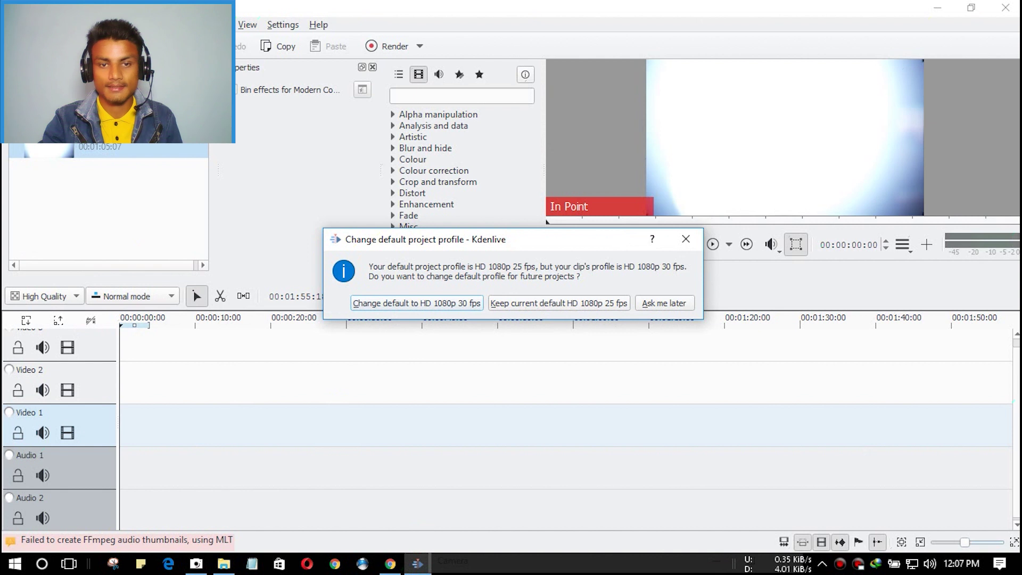
key("Return")
left_click(80, 167)
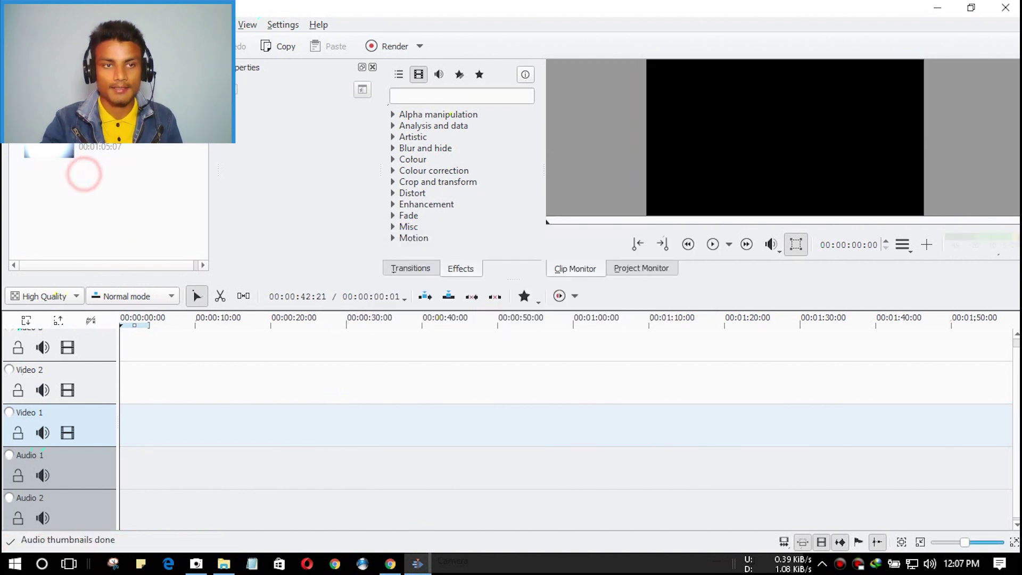
Preview the trailer in the Clip Monitor, mark a zone, and try dropping it onto the timeline
left_click(106, 216)
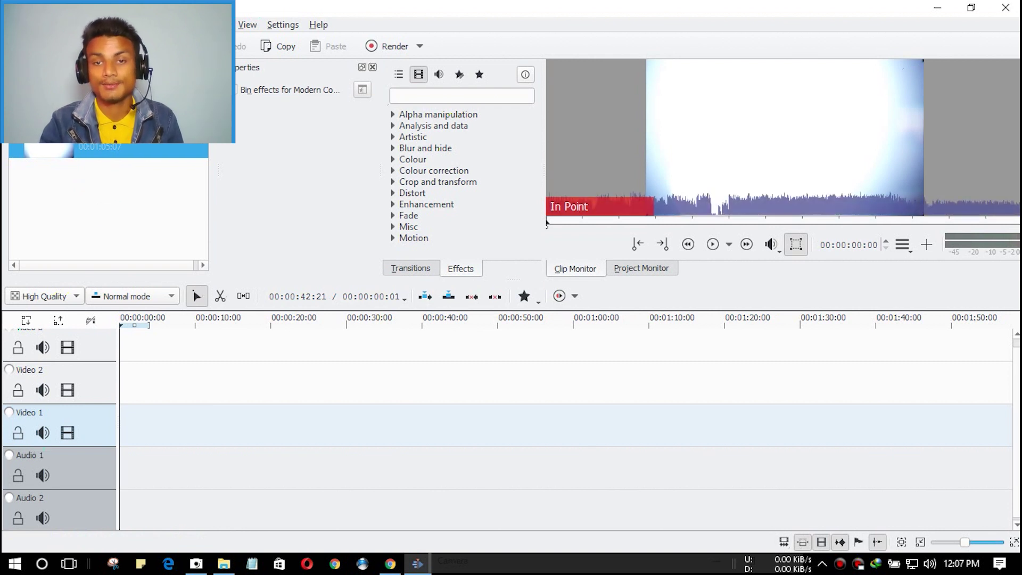
key("space")
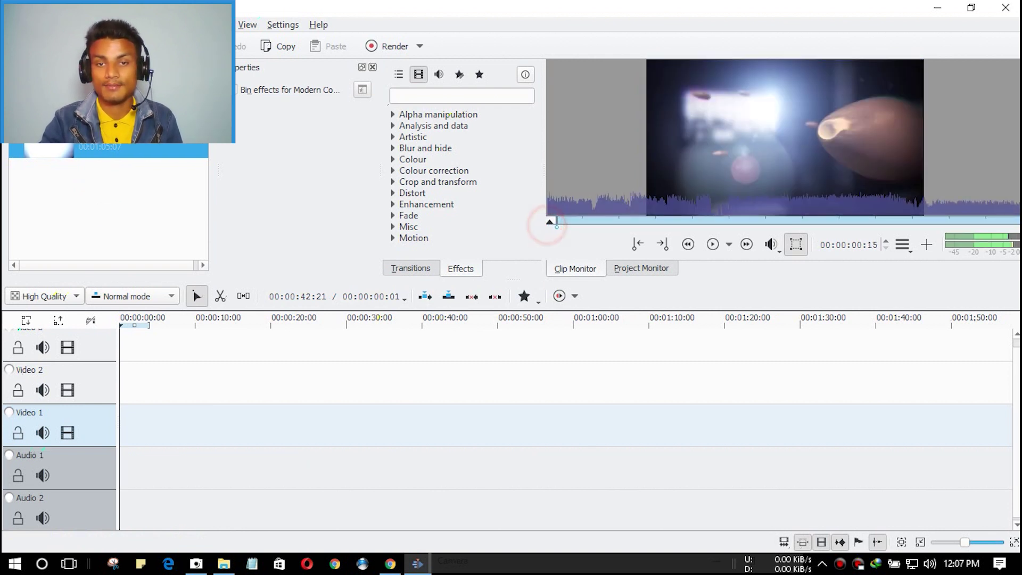
key("Home")
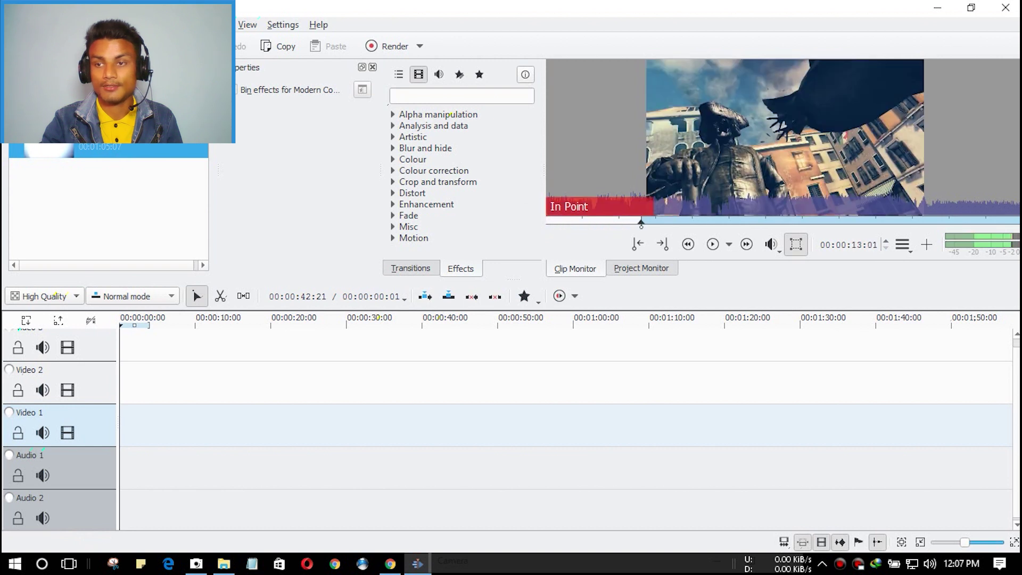
key("End")
key("shift+o")
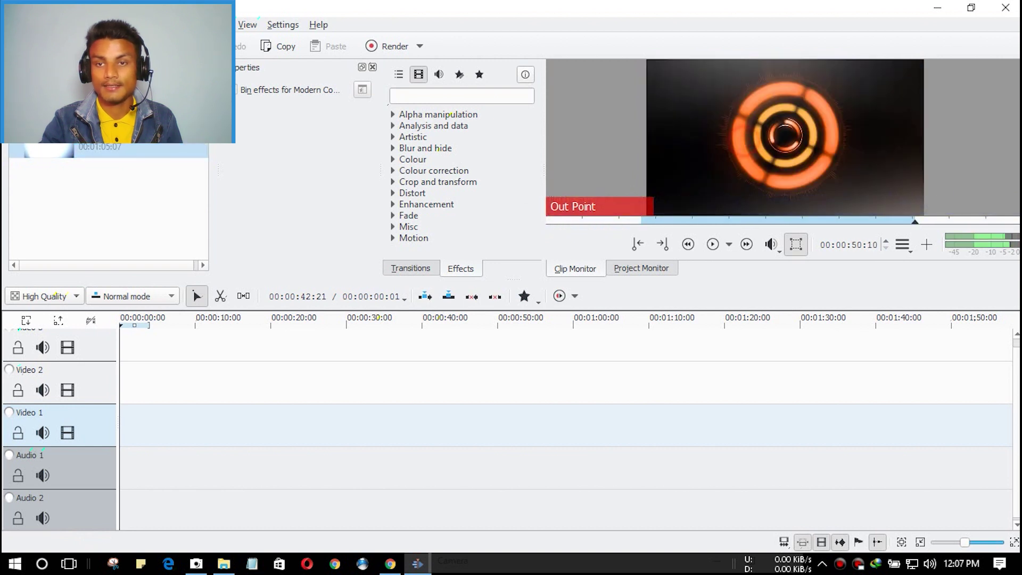
left_click_drag(785, 137, 536, 335)
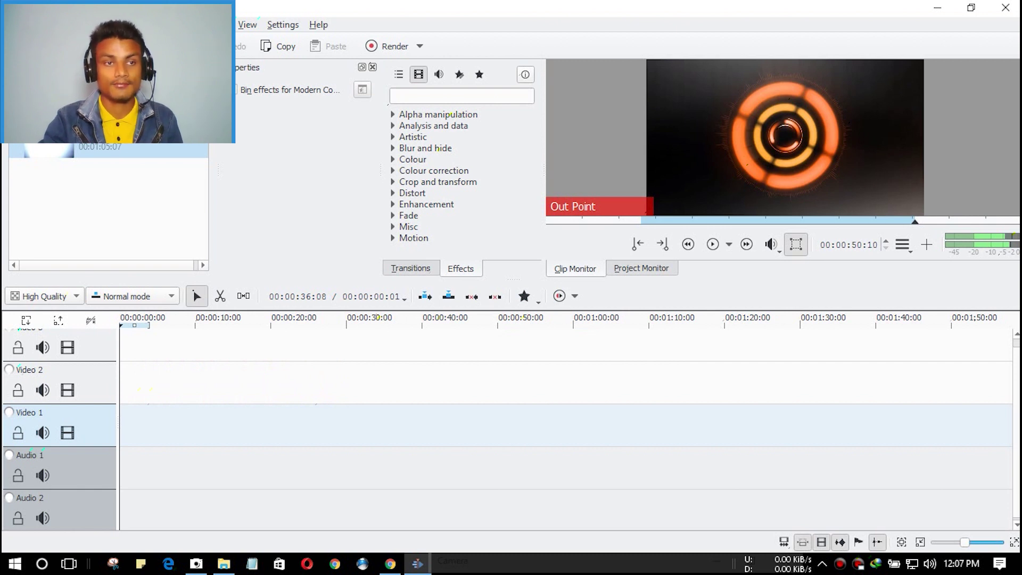
mouse_move(43, 150)
left_mouse_down()
mouse_move(173, 425)
mouse_move(131, 425)
mouse_move(372, 299)
left_mouse_up()
Narrow the zone to roughly 00:00:24:22–42 s and drop that section on Video 2 near the start
left_click(638, 226)
left_click_drag(700, 221, 728, 221)
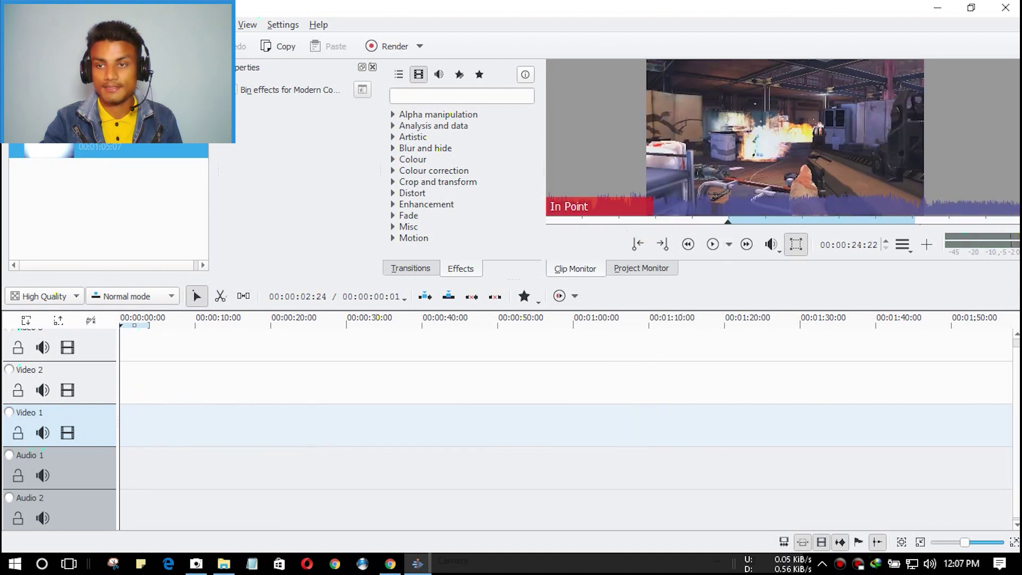
left_click_drag(914, 224, 886, 224)
left_click(885, 223)
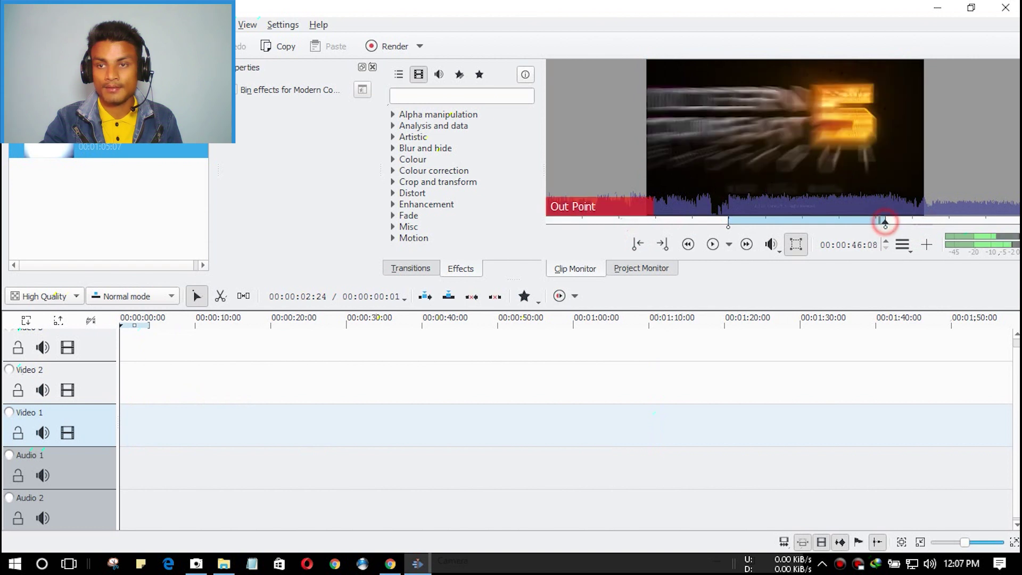
left_click_drag(885, 223, 850, 222)
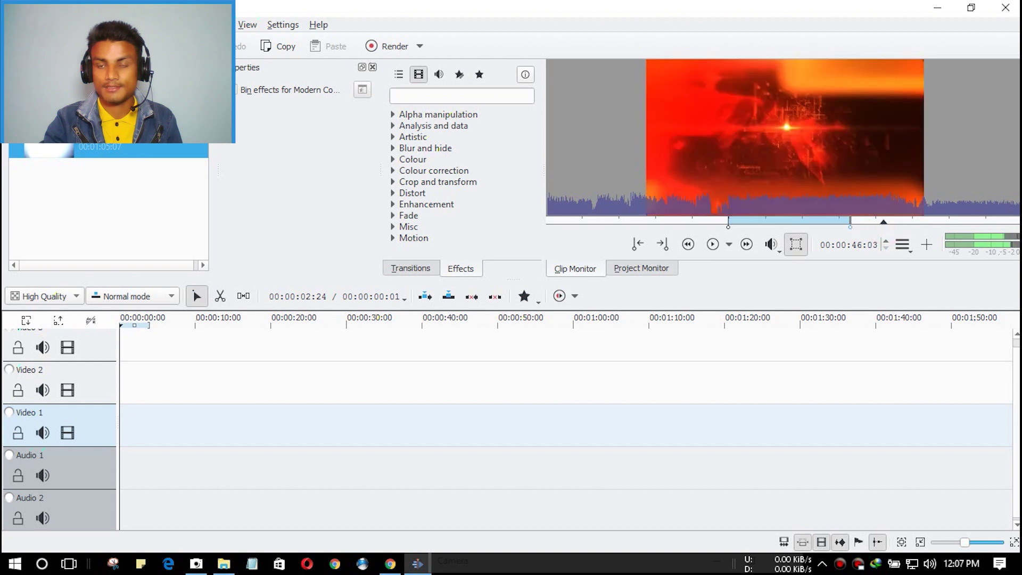
left_click_drag(43, 150, 240, 382)
key("Escape")
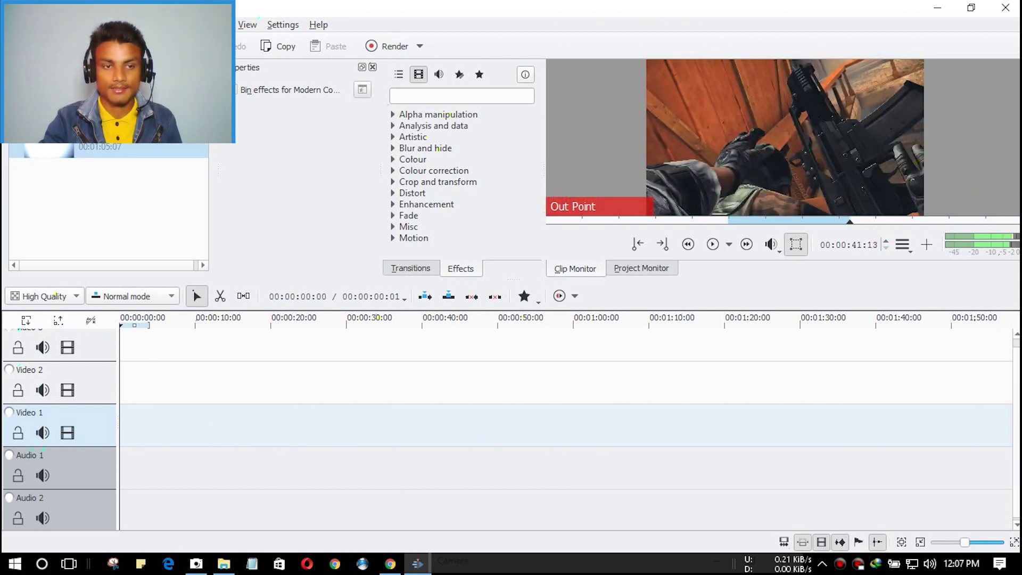
left_click_drag(462, 382, 142, 382)
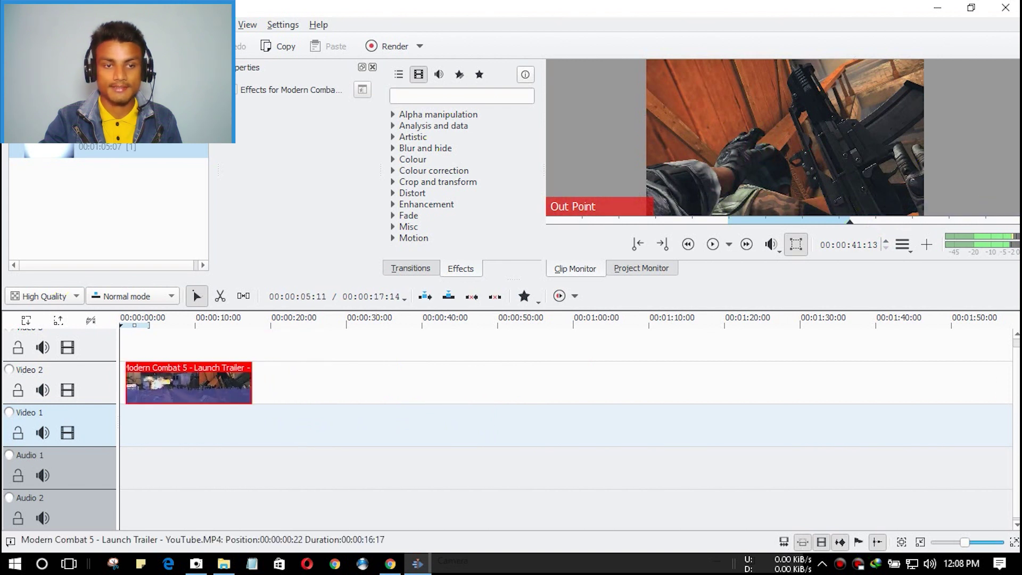
Align the Video 2 trailer clip to 00:00:00:00 and preview its first 3 seconds
left_click_drag(180, 383, 175, 382)
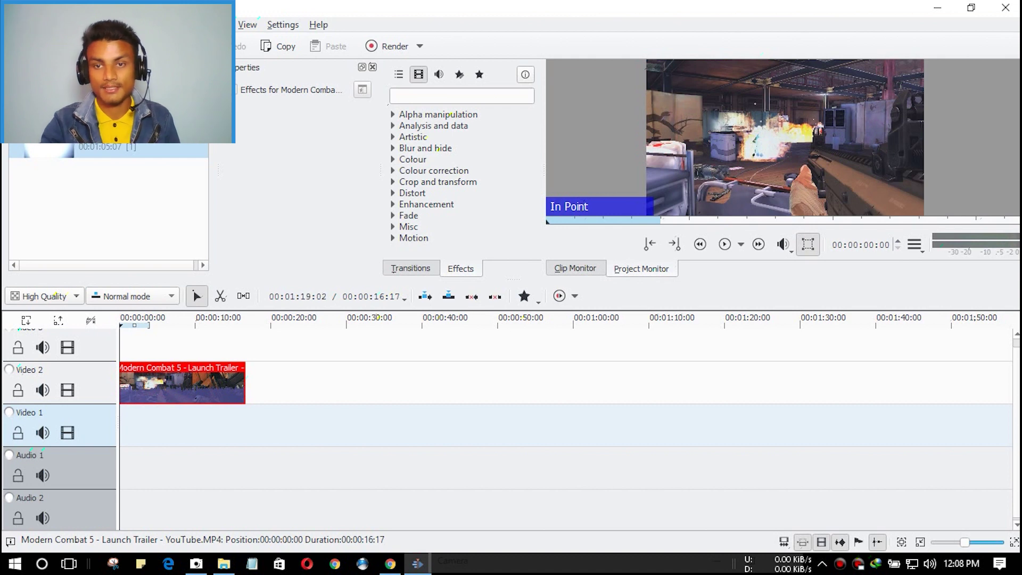
left_click(724, 244)
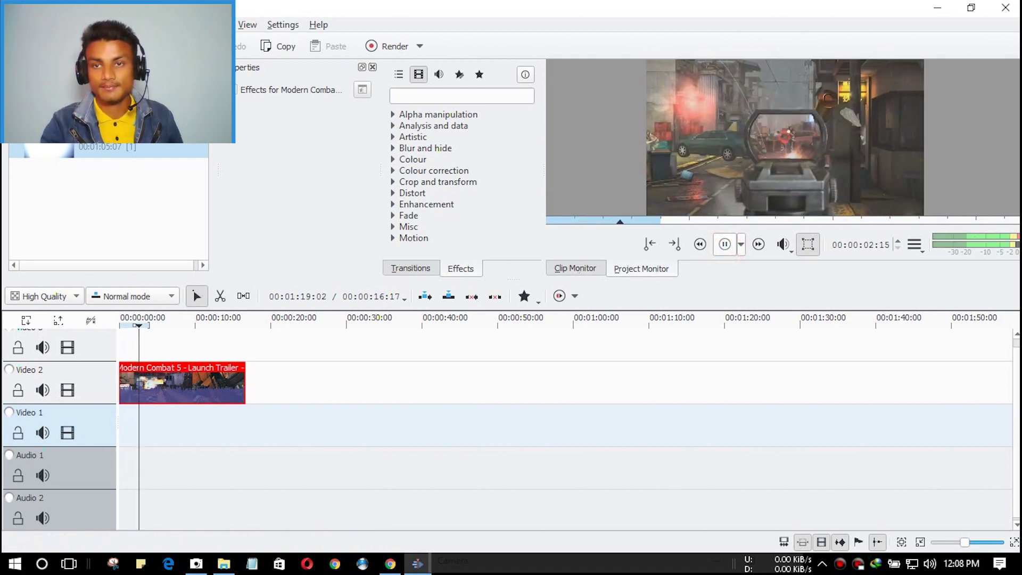
left_click(725, 244)
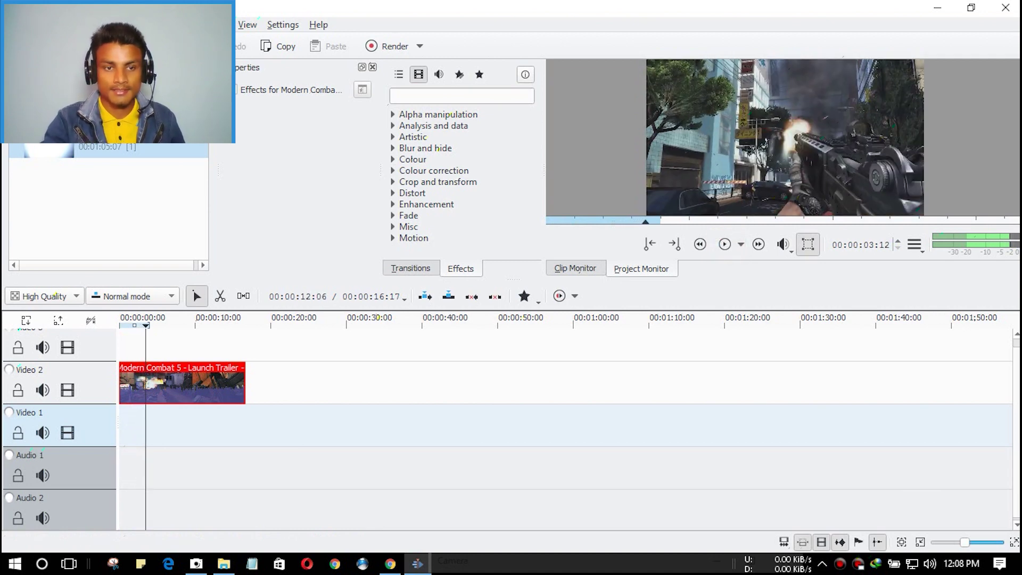
Split the trailer clip's audio onto Audio 1, then deselect it and park the playhead near 11 s
right_click(195, 390)
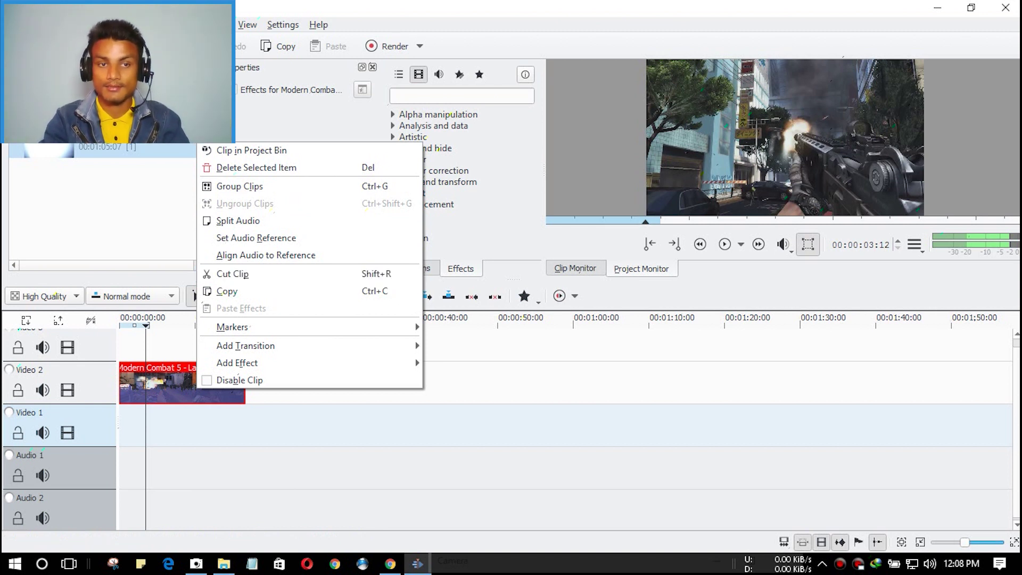
left_click(287, 221)
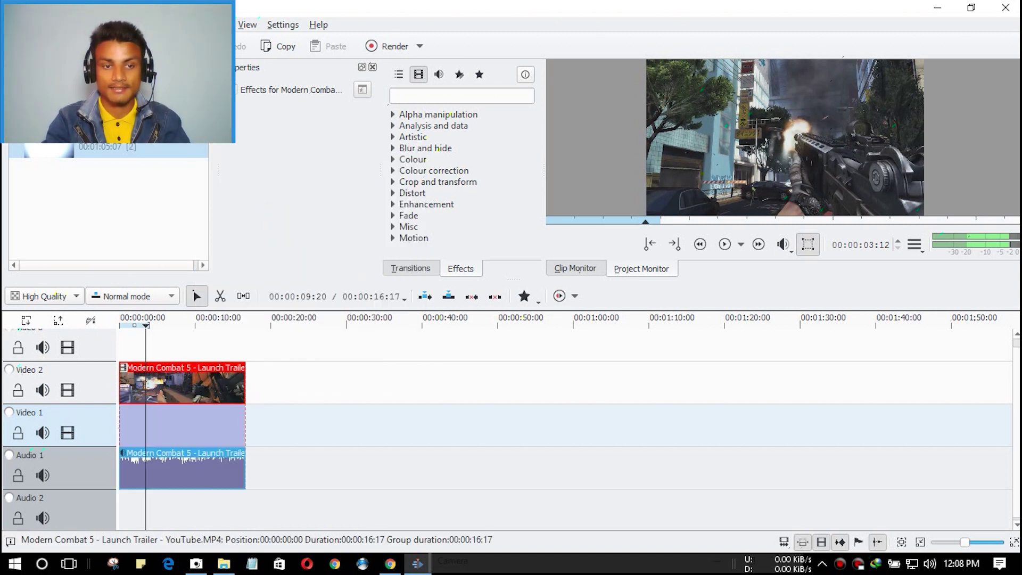
right_click(201, 387)
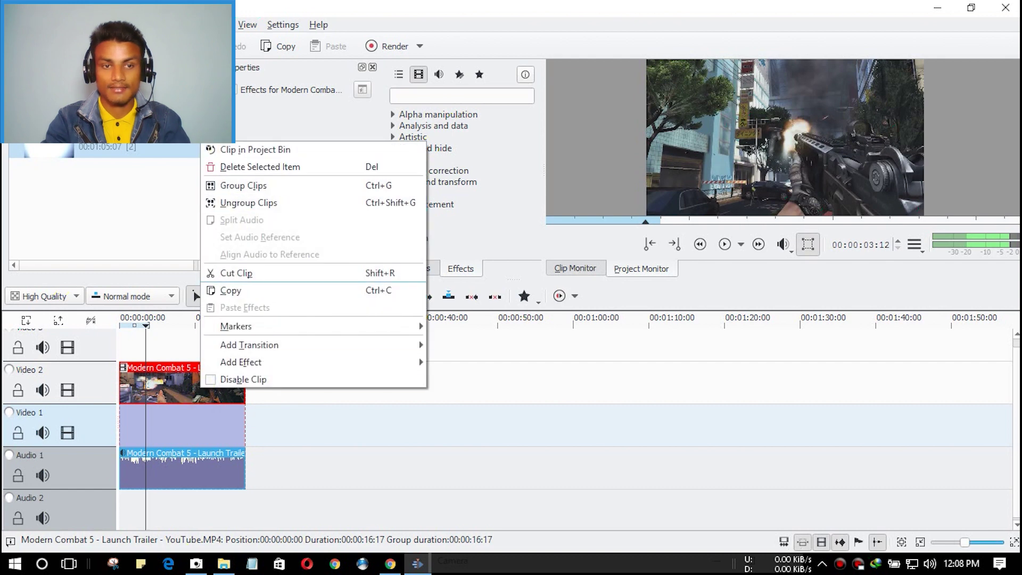
mouse_move(250, 345)
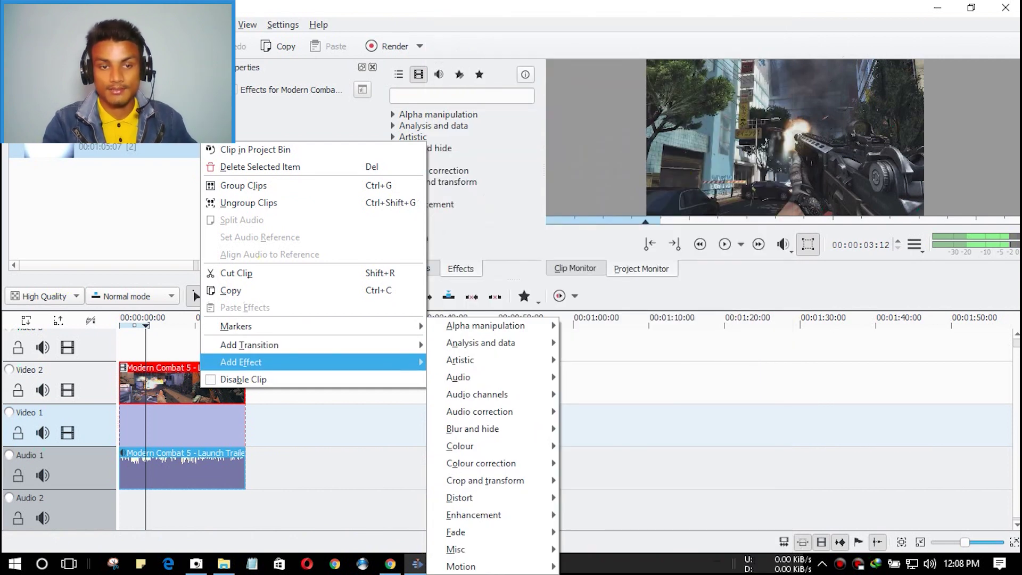
mouse_move(459, 376)
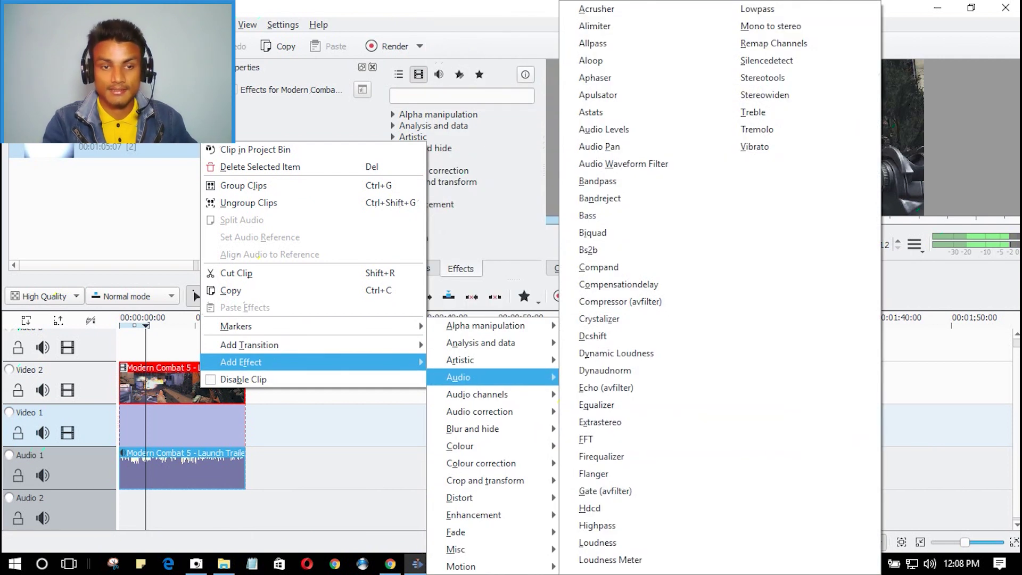
left_click(302, 427)
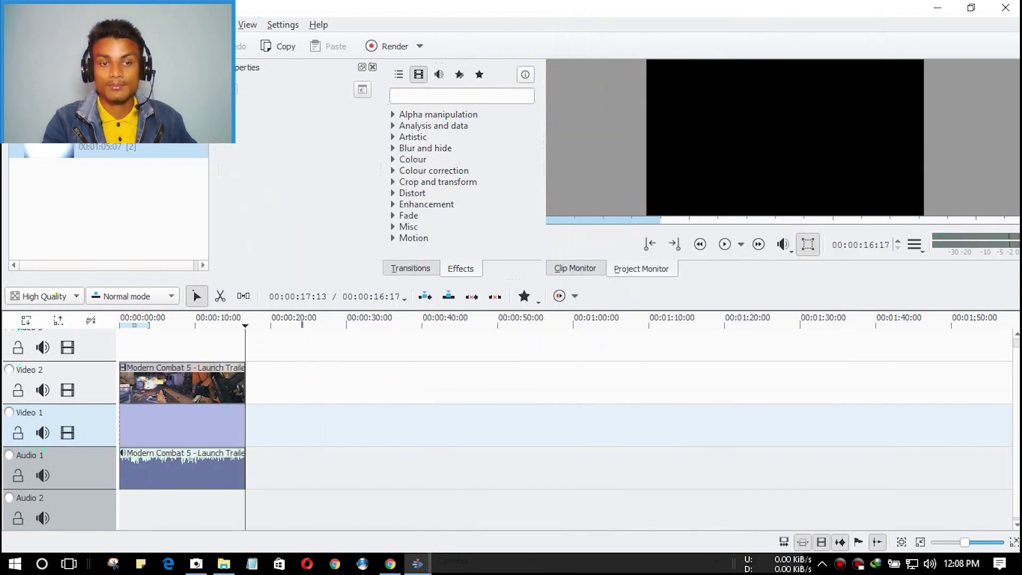
left_click_drag(245, 325, 204, 325)
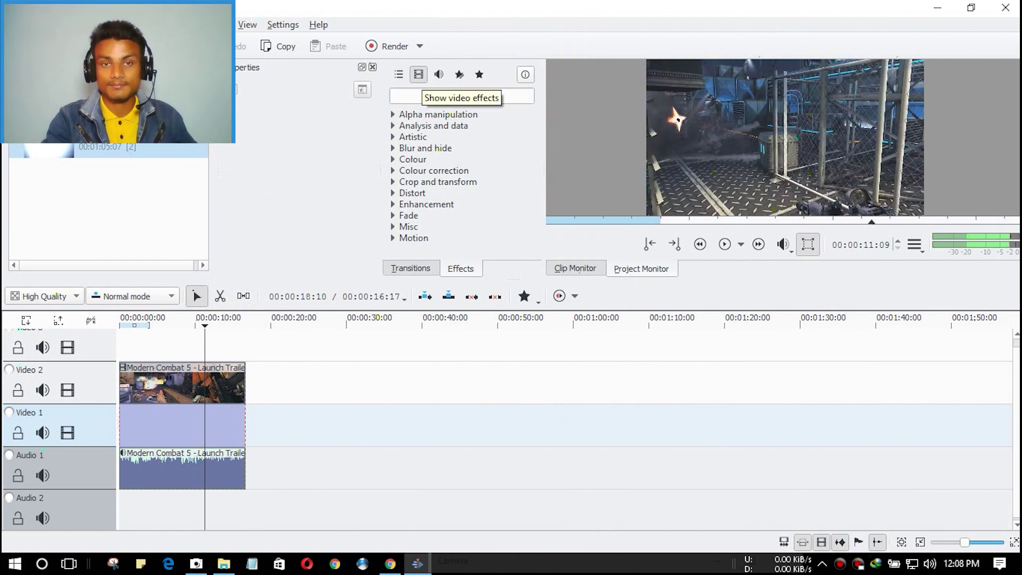
Apply the Colorize effect from the Colour category to the trailer clip on Video 2
left_click(393, 114)
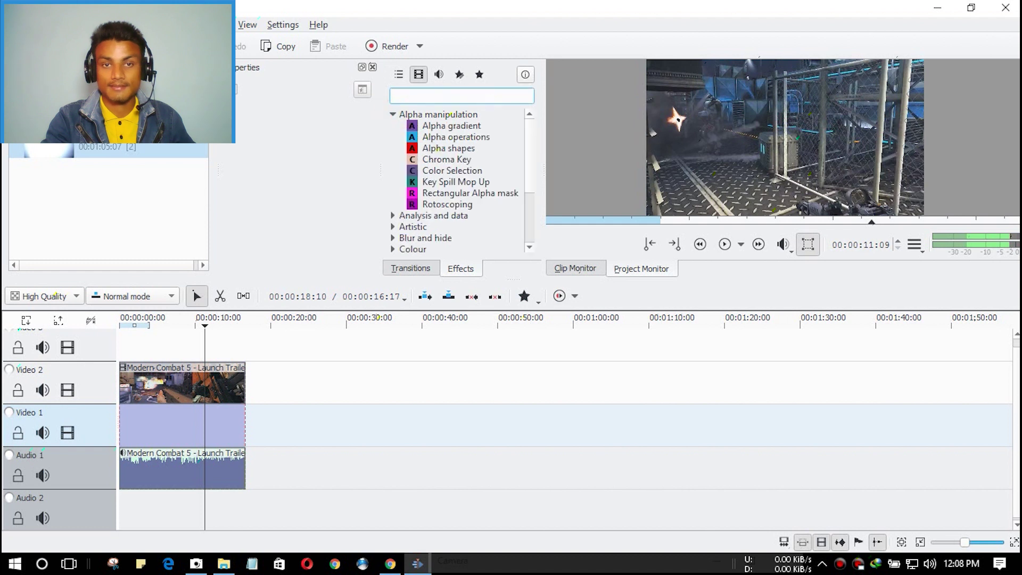
left_click(393, 114)
left_click(393, 158)
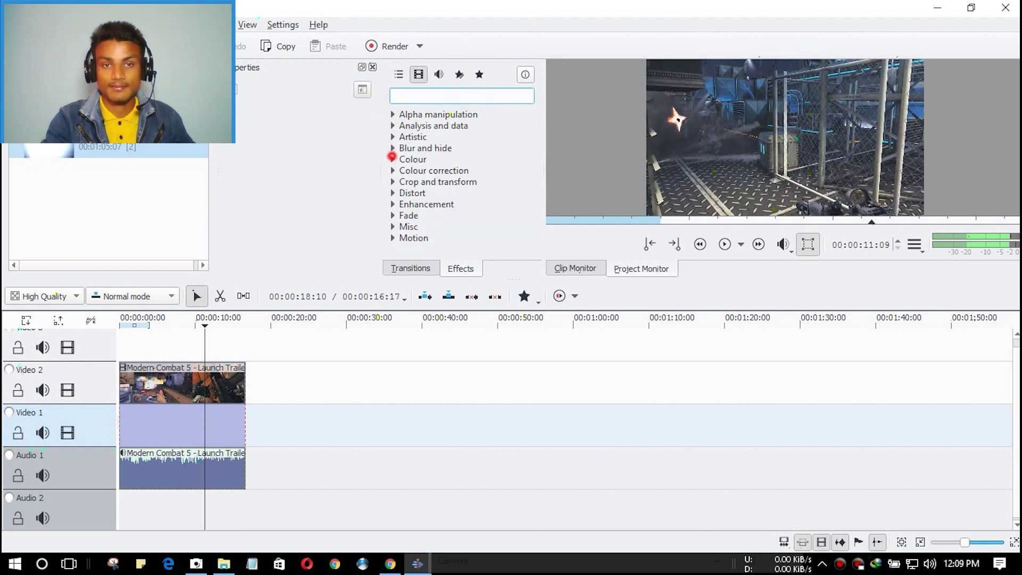
scroll(393, 158, "down", 1)
left_click(443, 162)
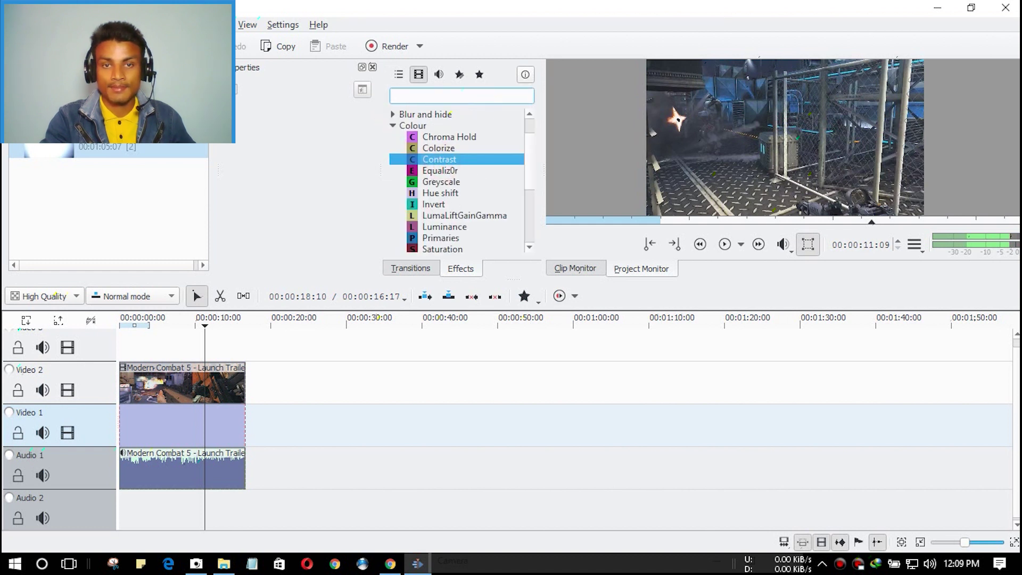
left_click(447, 153)
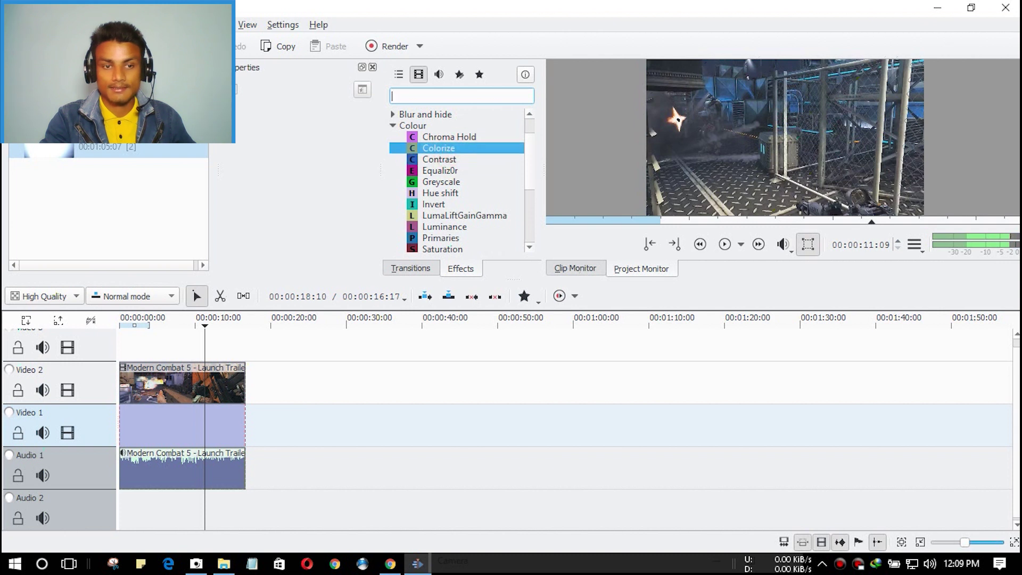
left_click_drag(258, 372, 201, 369)
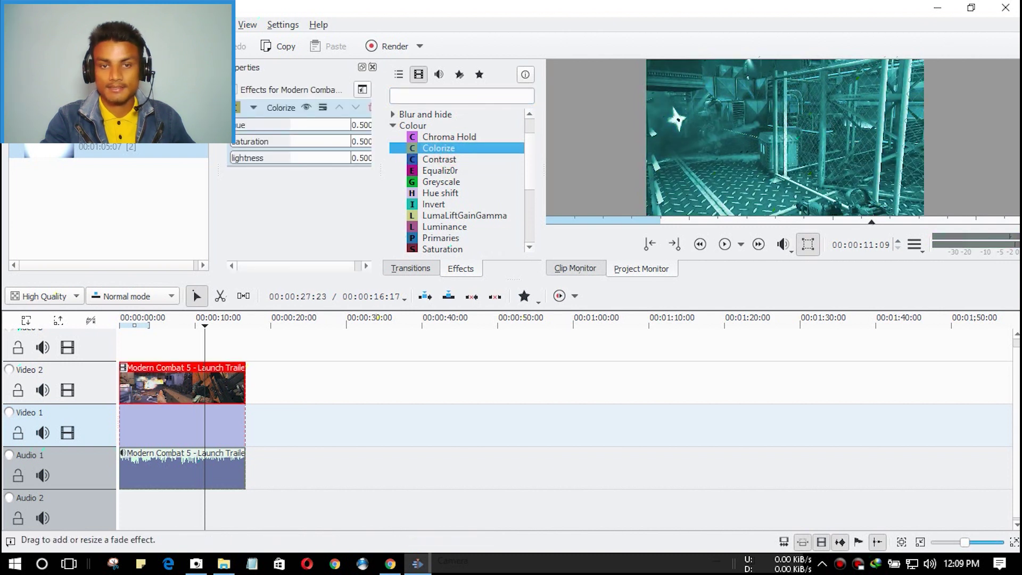
Tune Colorize to hue 0.584, saturation 0.634 and lightness 0.530 for a blue tint
mouse_move(304, 142)
left_mouse_down()
mouse_move(279, 142)
mouse_move(307, 142)
mouse_move(309, 125)
mouse_move(288, 125)
mouse_move(300, 125)
left_mouse_up()
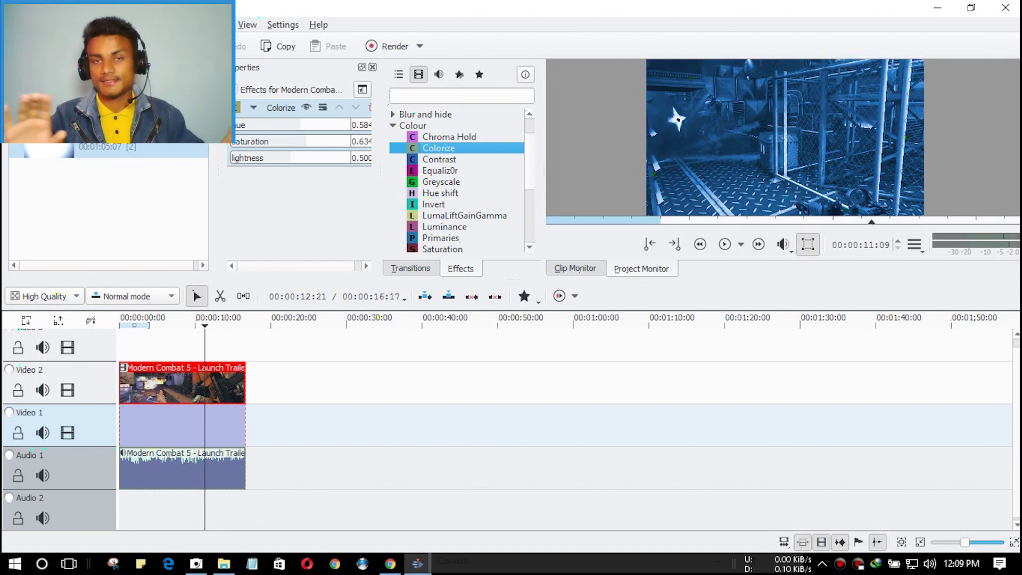
left_click_drag(380, 170, 404, 171)
mouse_move(298, 157)
left_mouse_down()
mouse_move(330, 158)
mouse_move(302, 158)
left_mouse_up()
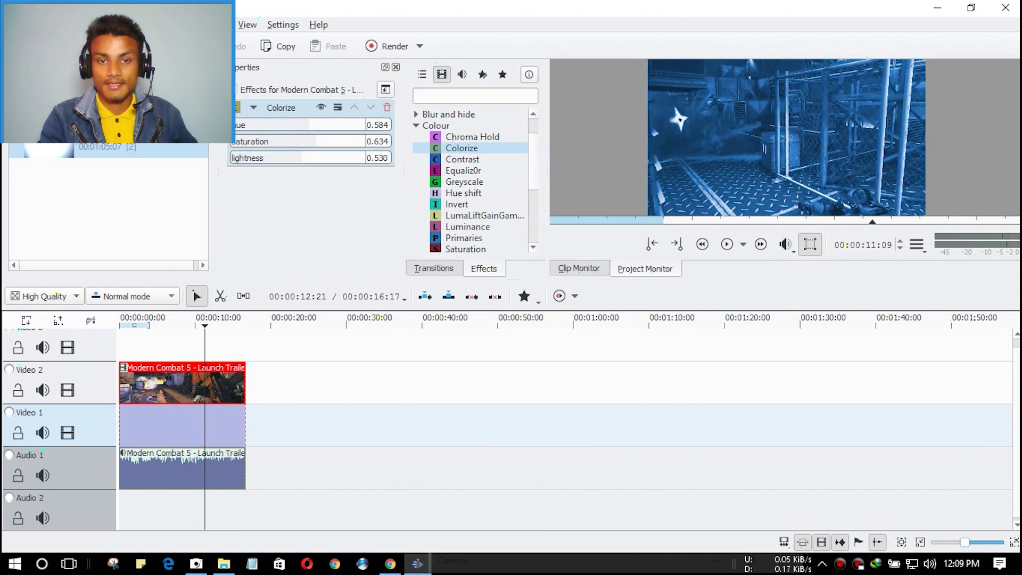
Browse the list of available transitions
left_click(432, 268)
scroll(458, 213, "down", 8)
scroll(473, 181, "down", 3)
scroll(474, 181, "up", 2)
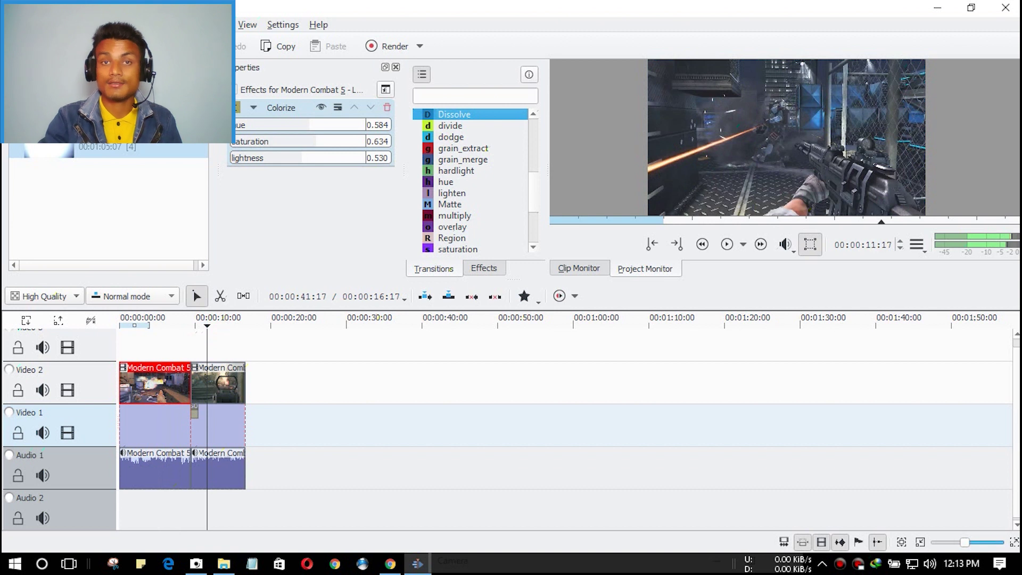